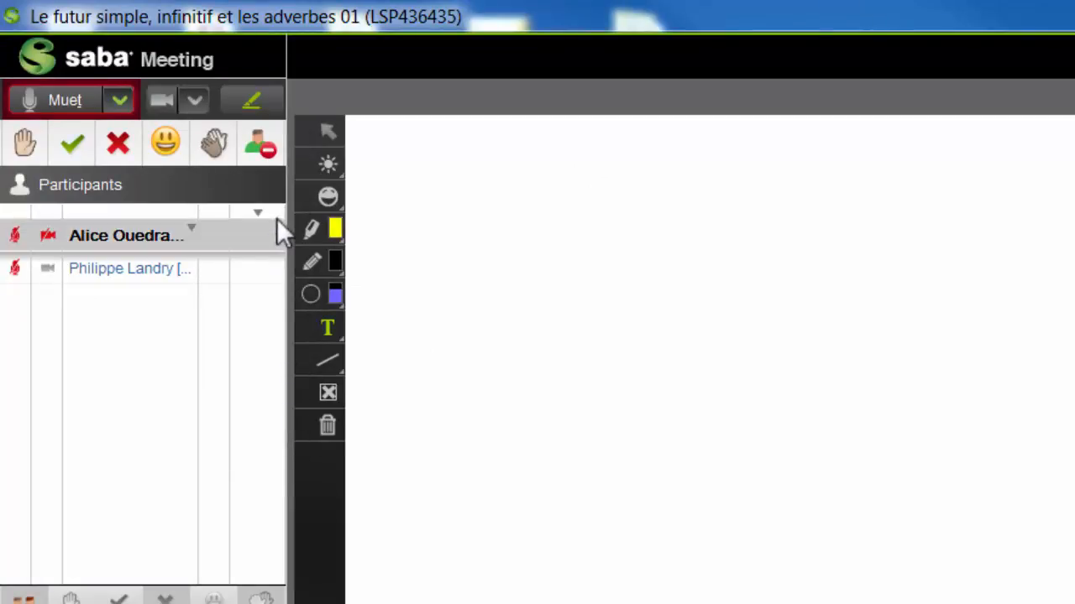
Hide and redisplay the whiteboard annotation tools, then place the laser pointer (Pointeur laser) on the upper part of the whiteboard
{"action": "left_click", "coordinate": [254, 108]}
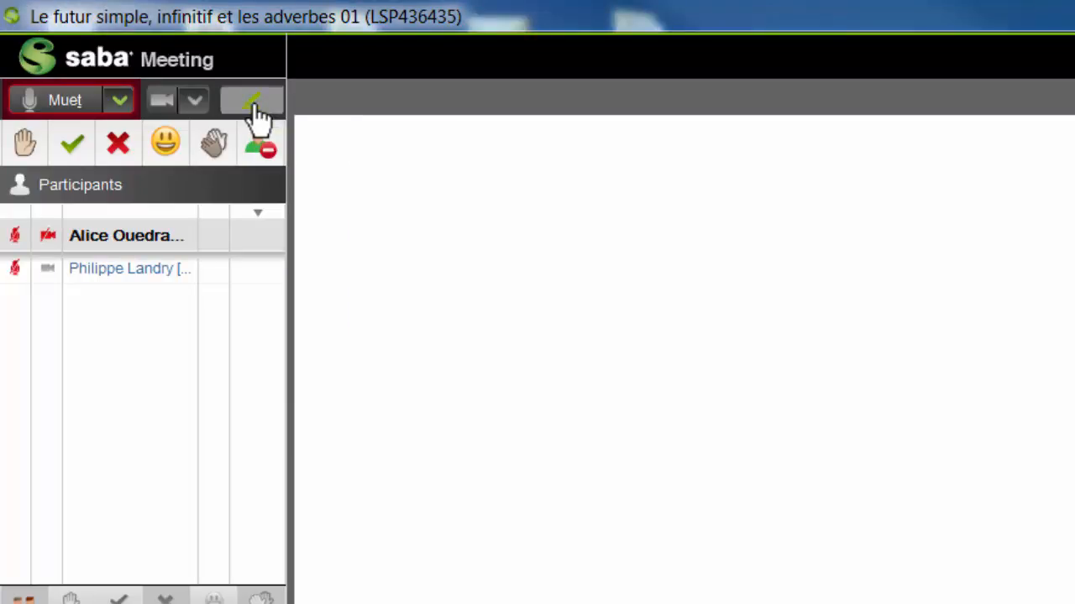
{"action": "left_click", "coordinate": [254, 108]}
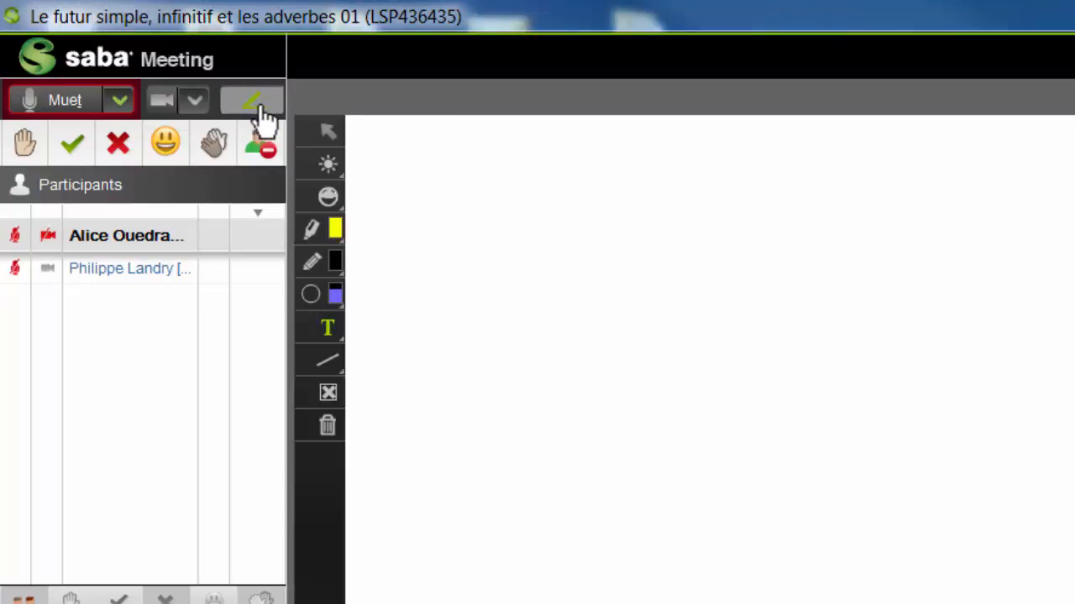
{"action": "left_click", "coordinate": [324, 162]}
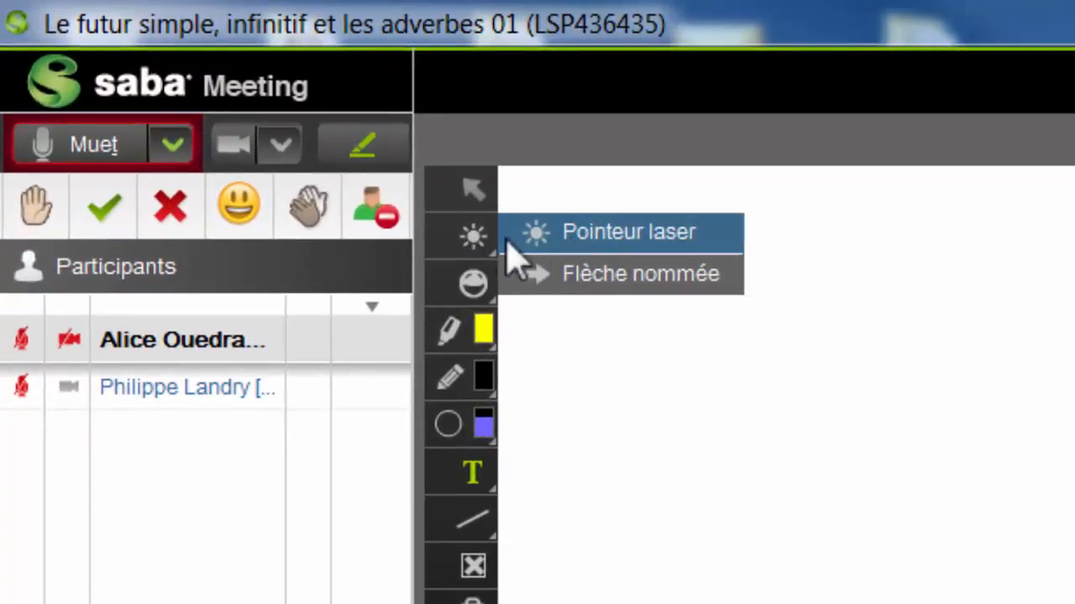
{"action": "left_click", "coordinate": [606, 235]}
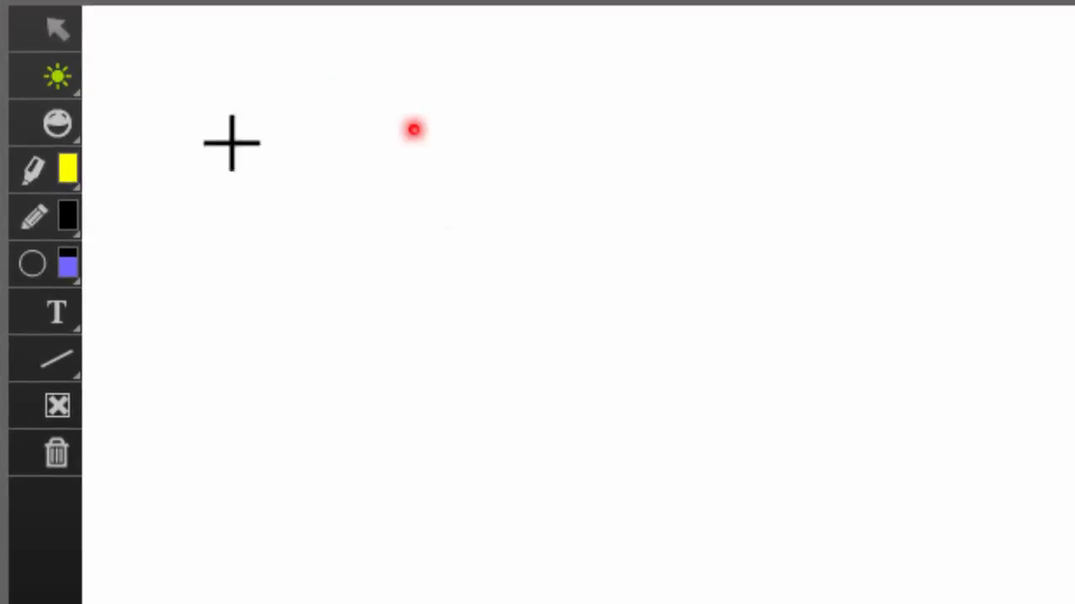
Place a named arrow (Flèche nommée) on the whiteboard and reposition it several times, ending well to the right of the laser dot
{"action": "left_click", "coordinate": [59, 75]}
{"action": "left_click", "coordinate": [202, 114]}
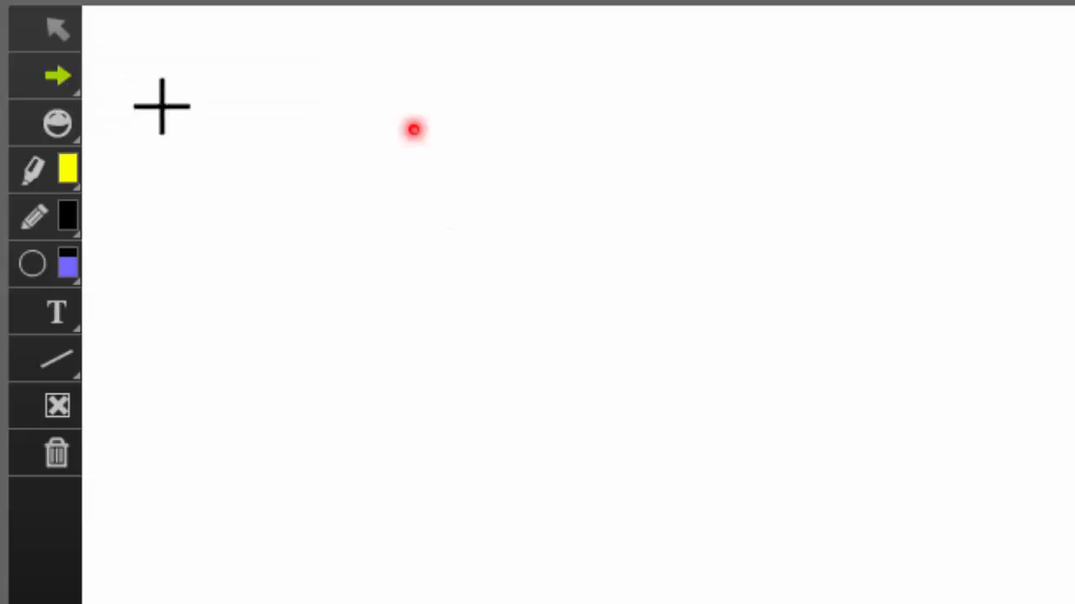
{"action": "left_click", "coordinate": [243, 93]}
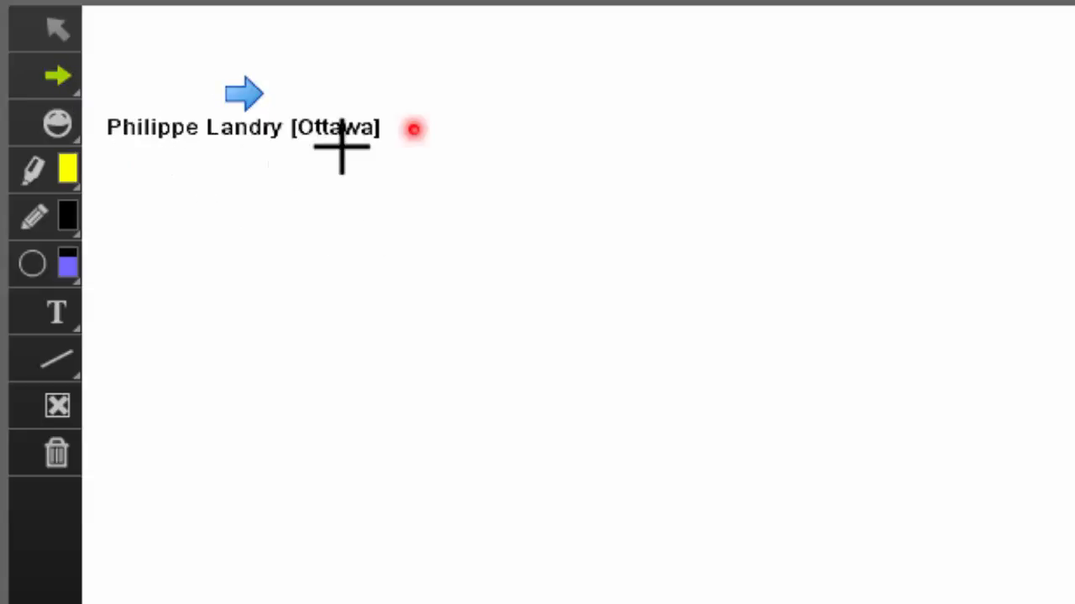
{"action": "left_click", "coordinate": [537, 90]}
{"action": "left_click", "coordinate": [532, 206]}
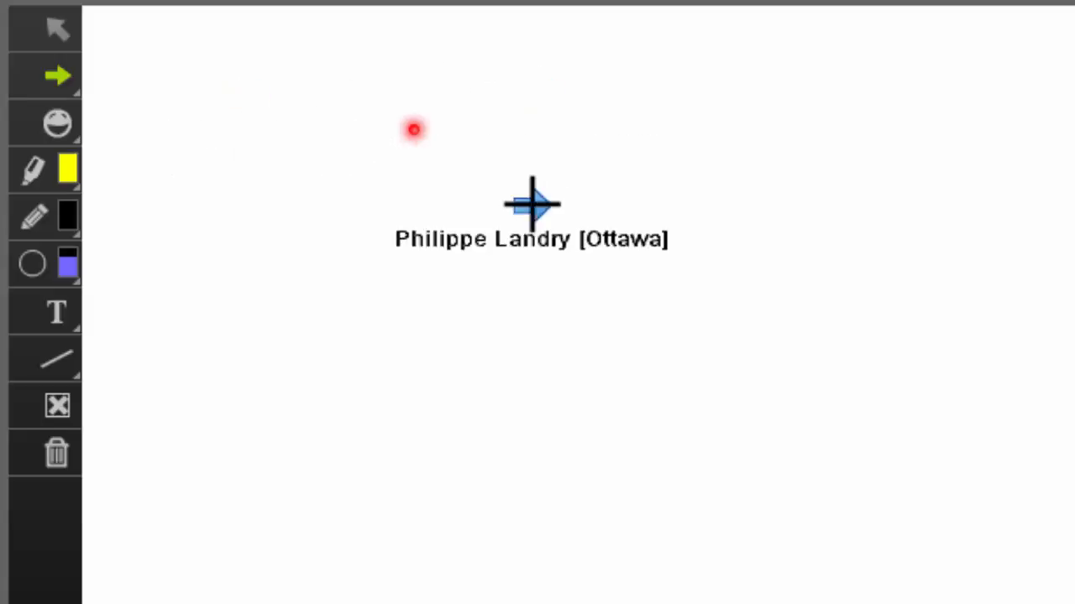
{"action": "left_click", "coordinate": [790, 92]}
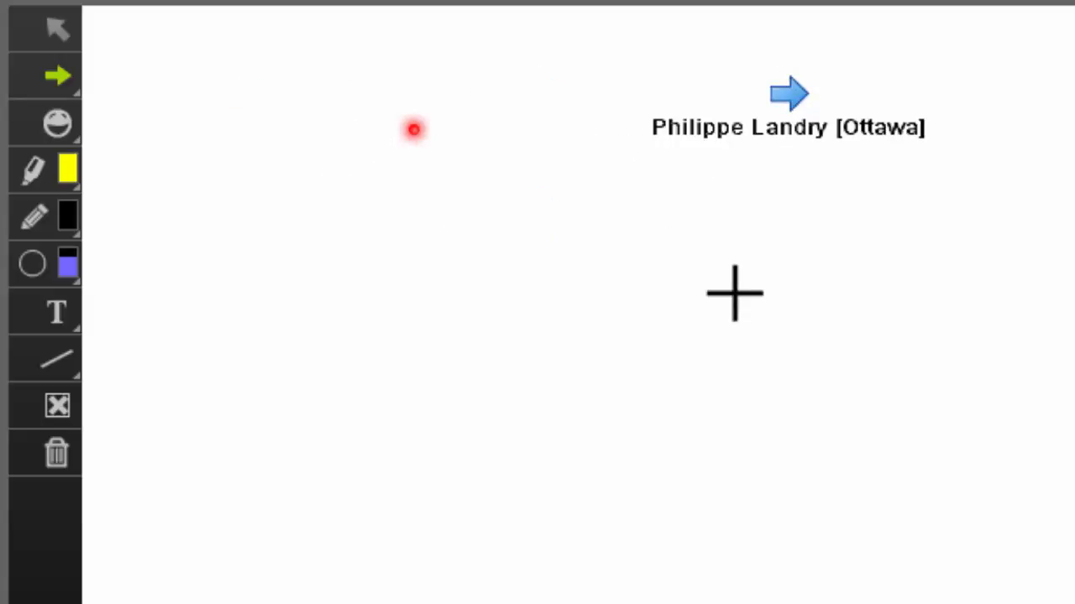
Stamp a star (Etoile) near the whiteboard's upper-left corner and a check mark (Marque de sélection) directly below it
{"action": "left_click", "coordinate": [67, 134]}
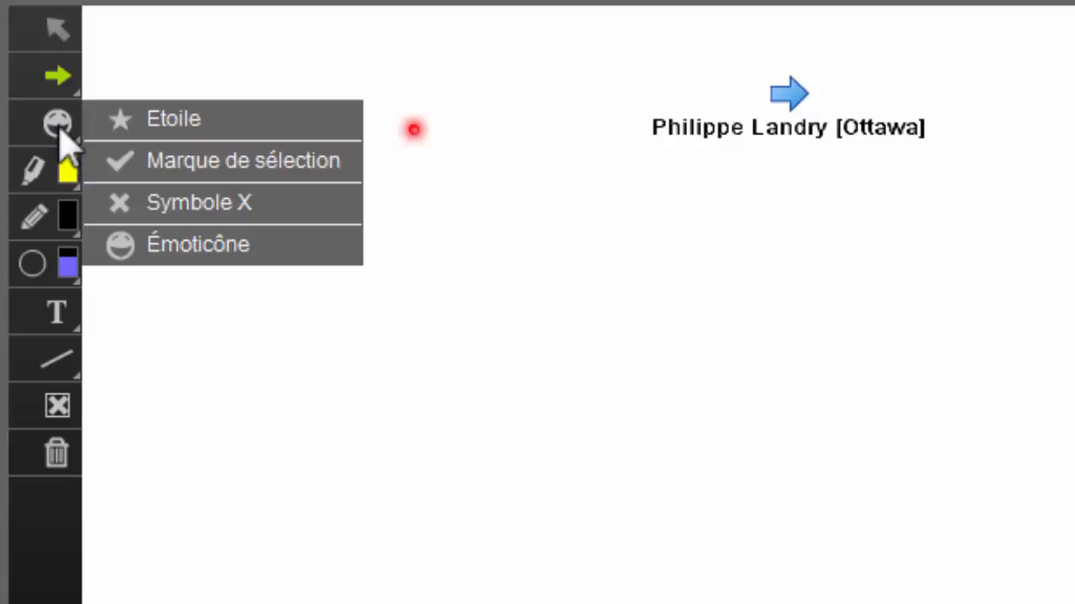
{"action": "left_click", "coordinate": [147, 126]}
{"action": "left_click", "coordinate": [188, 87]}
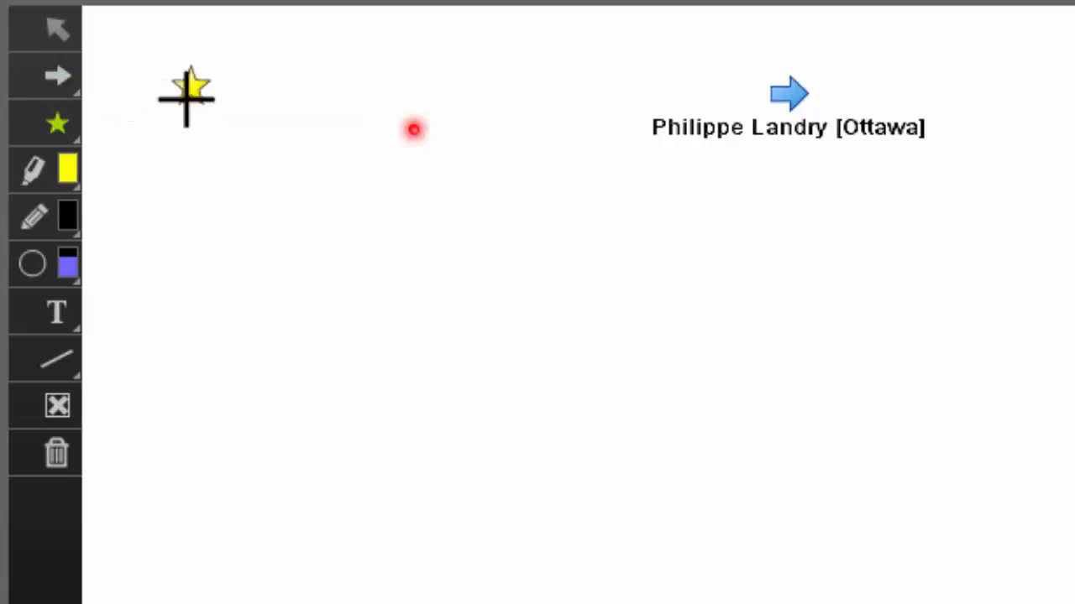
{"action": "left_click", "coordinate": [68, 134]}
{"action": "left_click", "coordinate": [107, 160]}
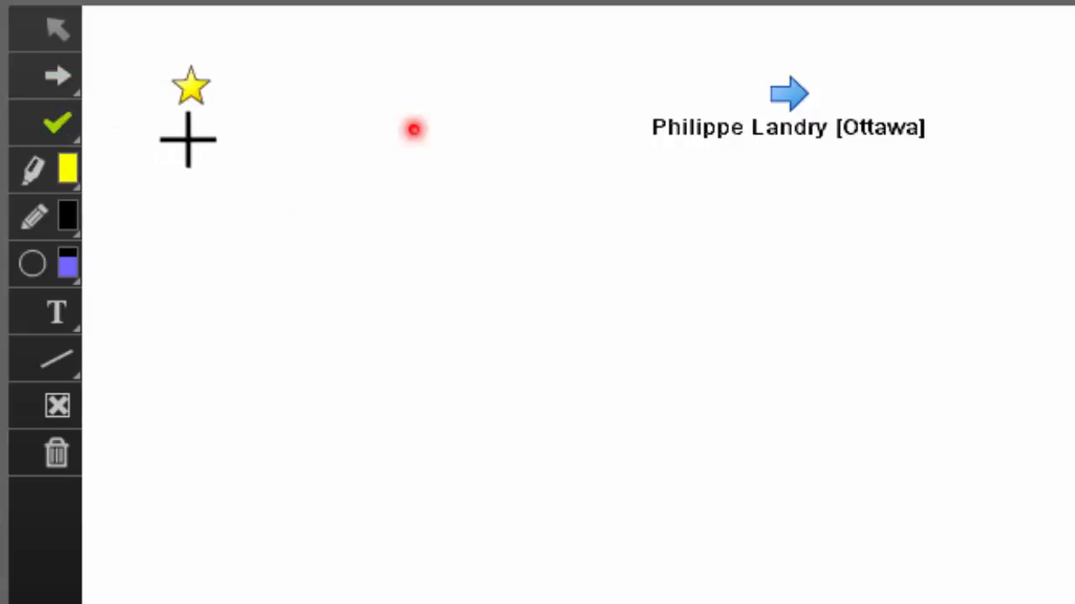
{"action": "left_click", "coordinate": [192, 141]}
Stamp an X symbol (Symbole X) below the check mark and an emoticon (Émoticône) to the right of the star
{"action": "left_click", "coordinate": [55, 134]}
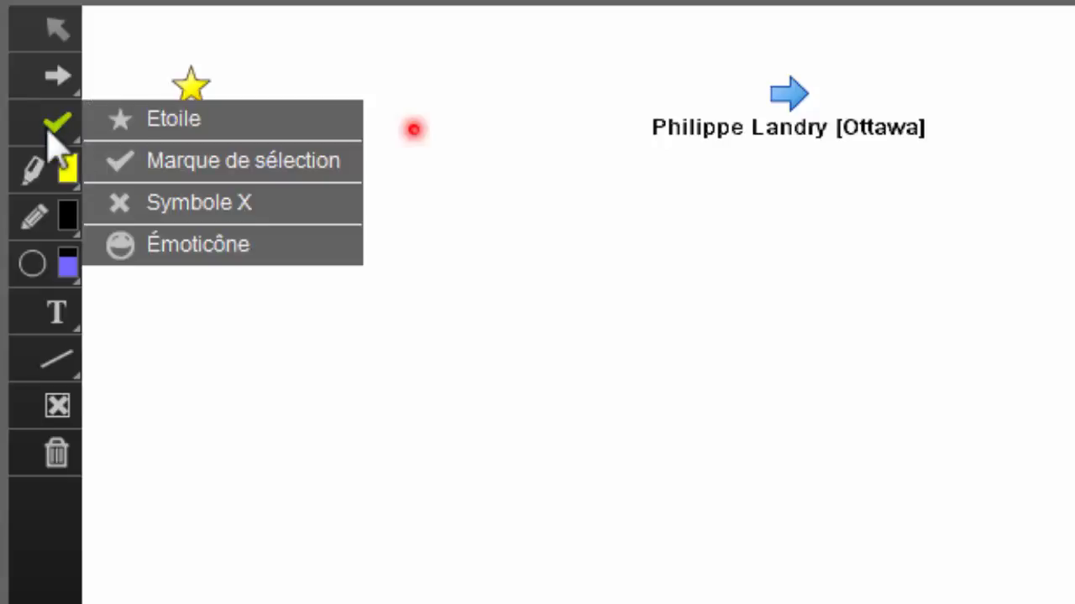
{"action": "left_click", "coordinate": [172, 223]}
{"action": "left_click", "coordinate": [189, 202]}
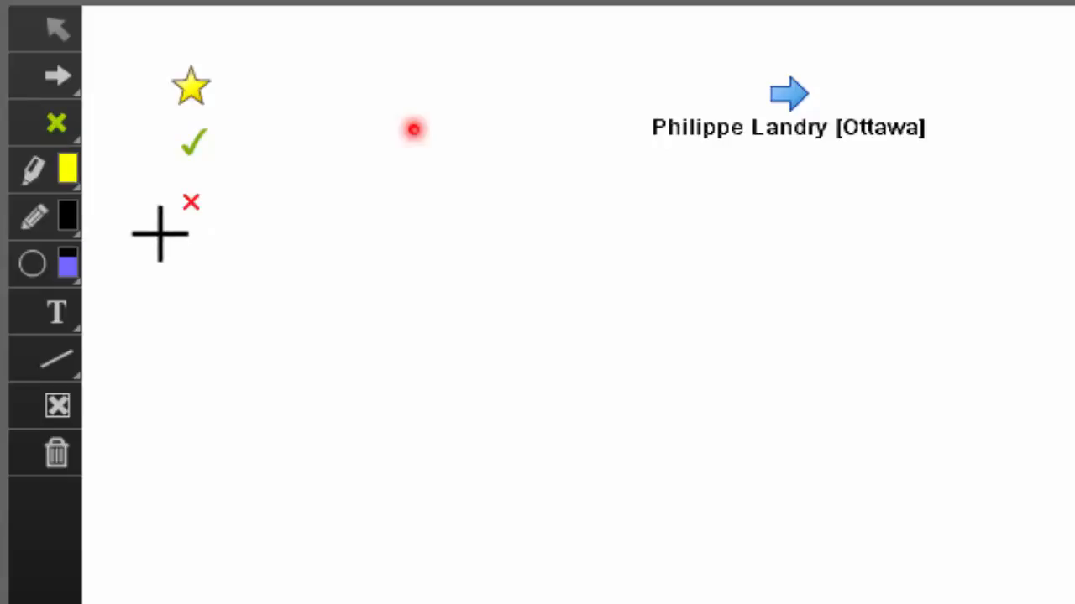
{"action": "left_click", "coordinate": [74, 130]}
{"action": "left_click", "coordinate": [208, 246]}
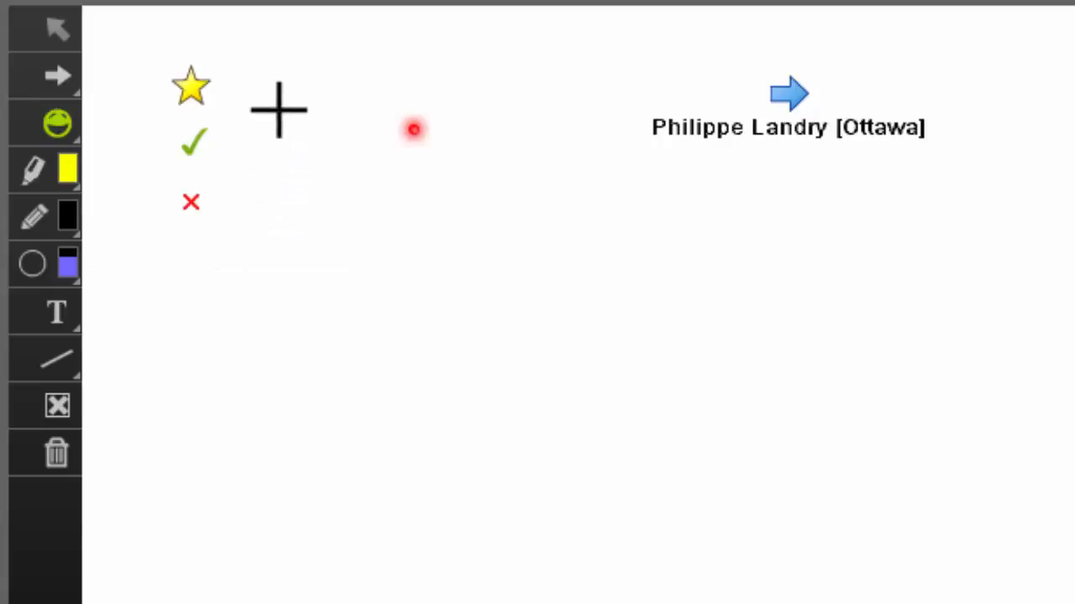
{"action": "left_click", "coordinate": [260, 72]}
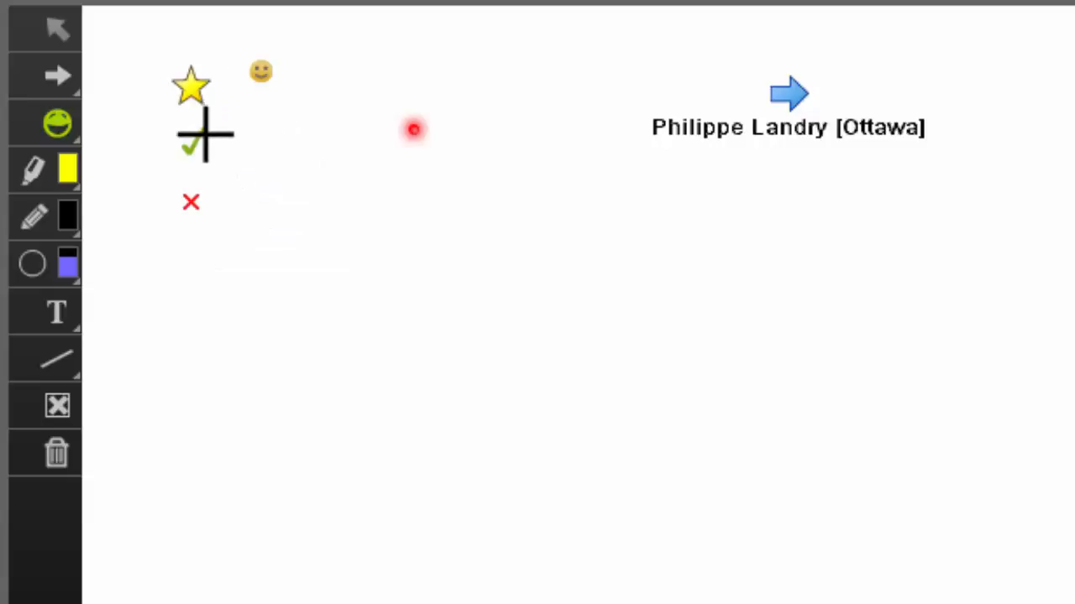
Draw three yellow strokes around the laser dot with the freehand highlighter (Surligneur de forme libre): one horizontal, one diagonal and one bent
{"action": "left_click", "coordinate": [67, 180]}
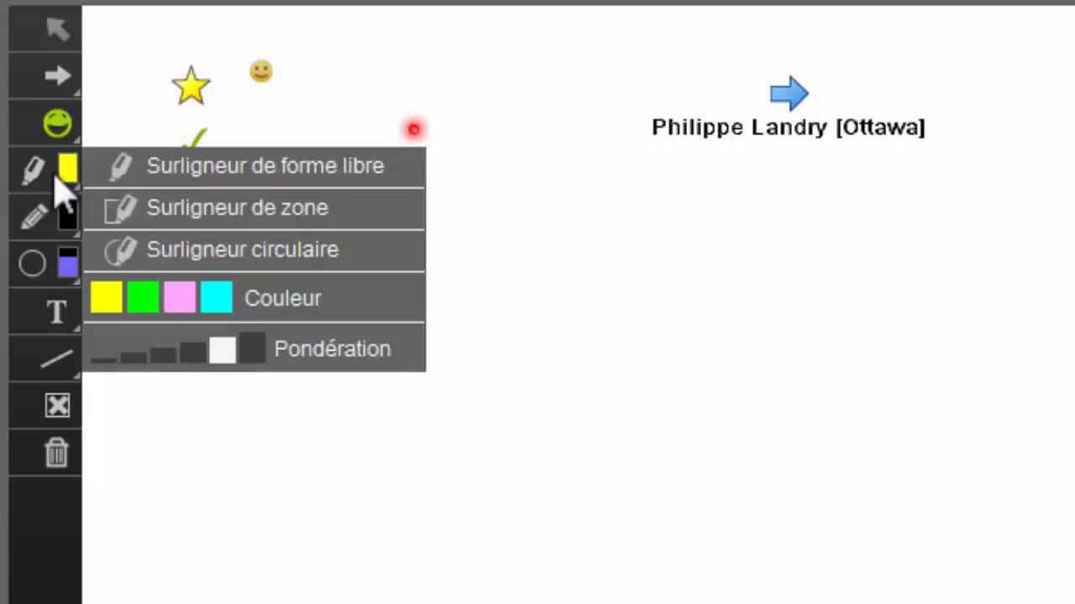
{"action": "left_click", "coordinate": [58, 176]}
{"action": "left_click", "coordinate": [58, 176]}
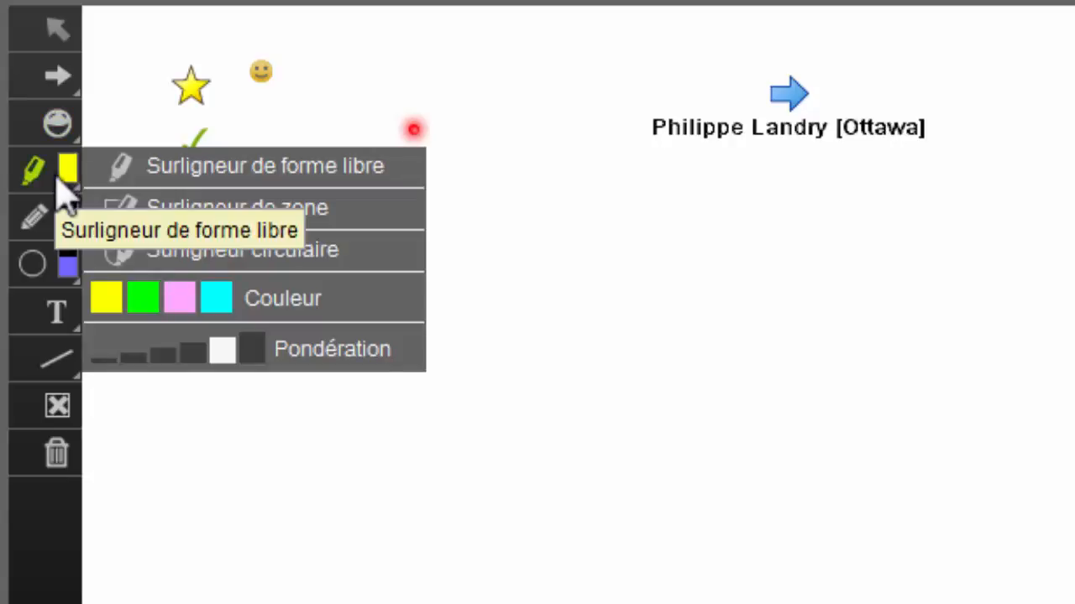
{"action": "left_click", "coordinate": [176, 167]}
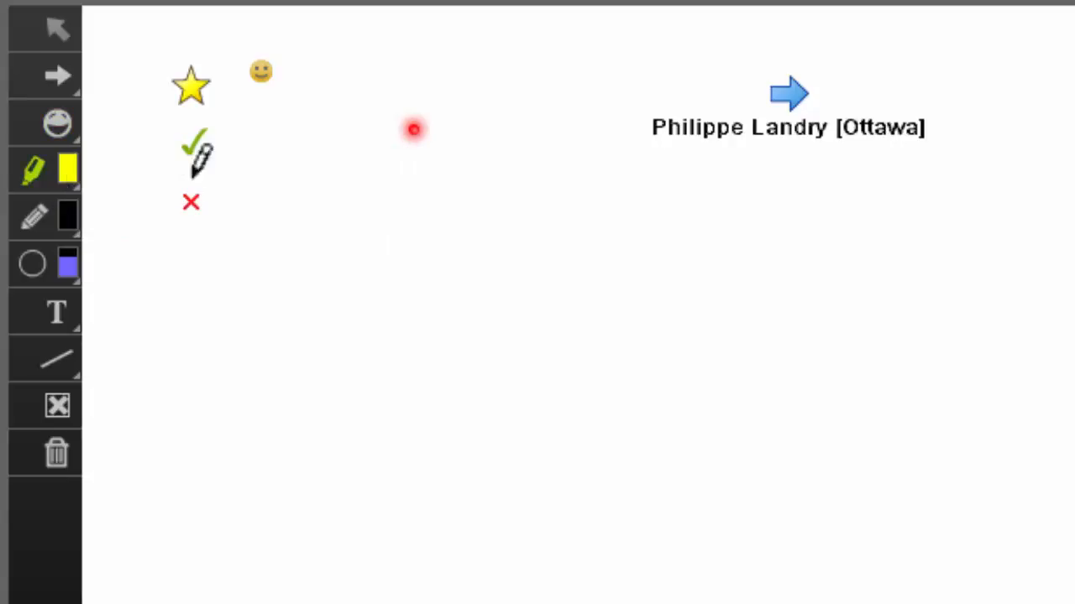
{"action": "left_click_drag", "start_coordinate": [365, 63], "coordinate": [542, 63]}
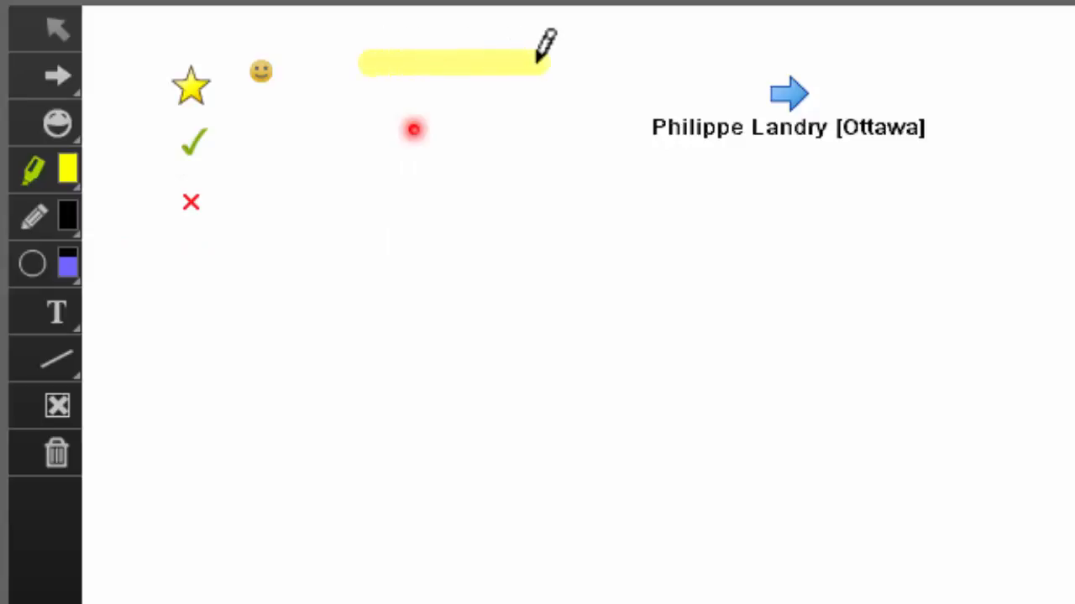
{"action": "left_click_drag", "start_coordinate": [502, 145], "coordinate": [587, 84]}
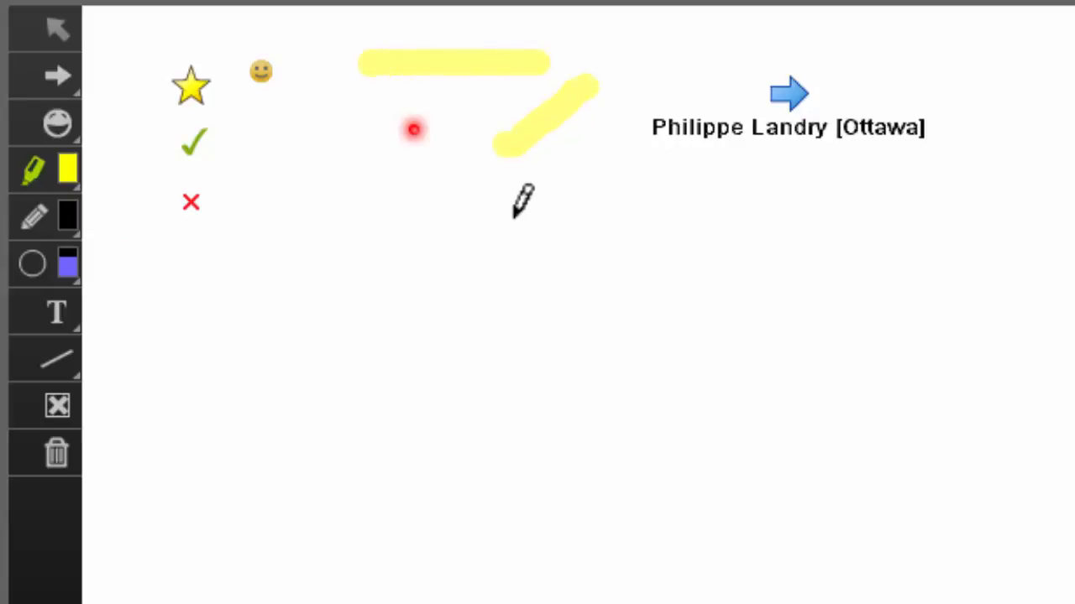
{"action": "left_click_drag", "start_coordinate": [499, 220], "coordinate": [663, 193]}
Highlight a thin strip, a large rectangle and a smaller rectangle in yellow below the laser dot with the area highlighter (Surligneur de zone)
{"action": "left_click", "coordinate": [47, 184]}
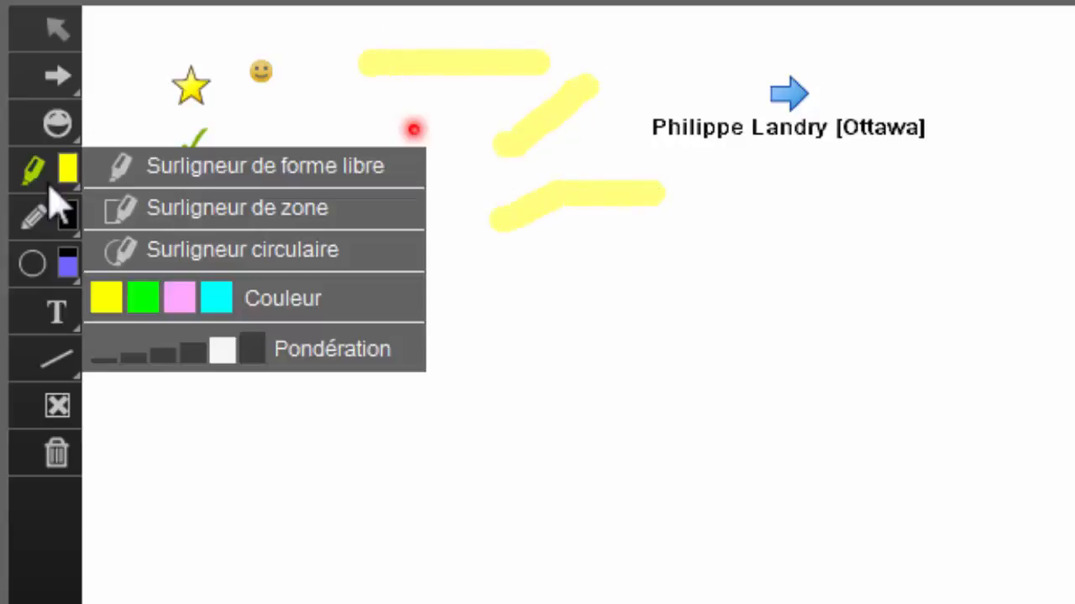
{"action": "left_click", "coordinate": [170, 209]}
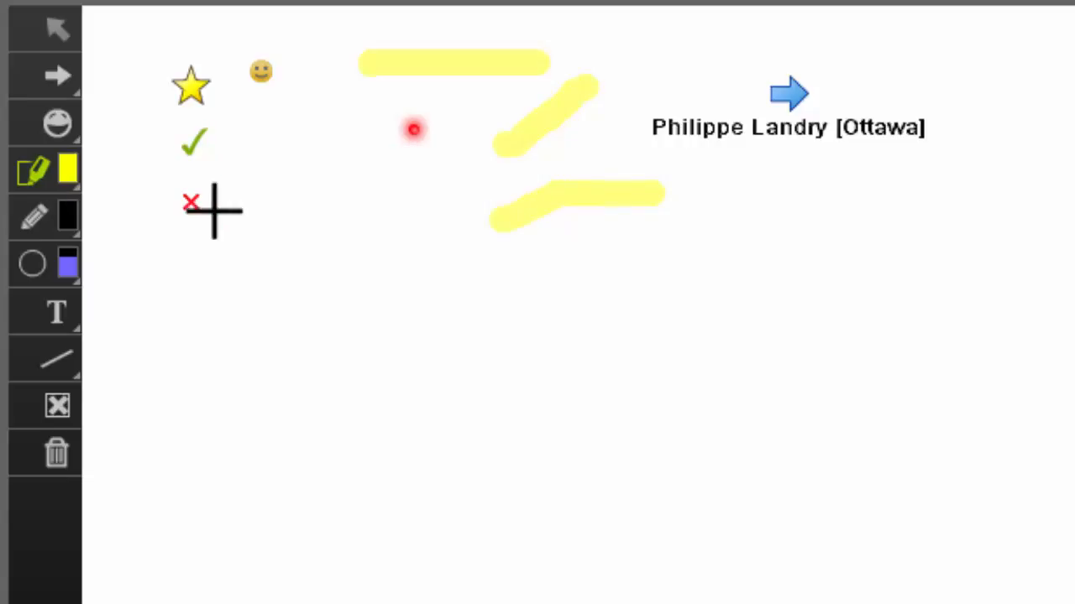
{"action": "left_click_drag", "start_coordinate": [211, 247], "coordinate": [377, 247]}
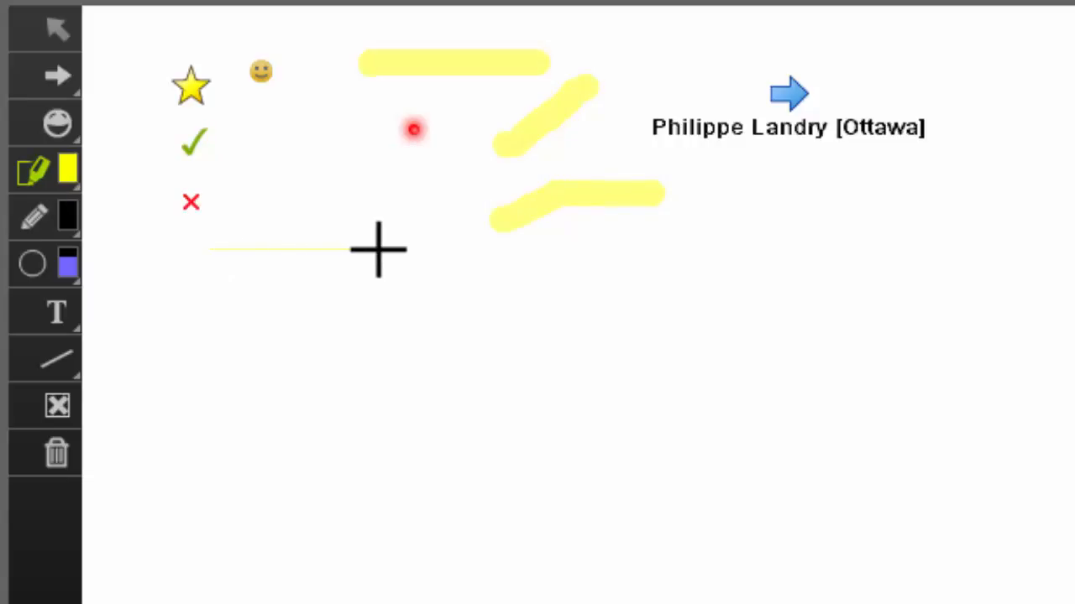
{"action": "left_click_drag", "start_coordinate": [233, 284], "coordinate": [408, 199]}
{"action": "left_click_drag", "start_coordinate": [513, 282], "coordinate": [681, 242]}
Draw a yellow circle and a flat yellow ellipse below the named arrow with the circular highlighter (Surligneur circulaire)
{"action": "right_click", "coordinate": [136, 182]}
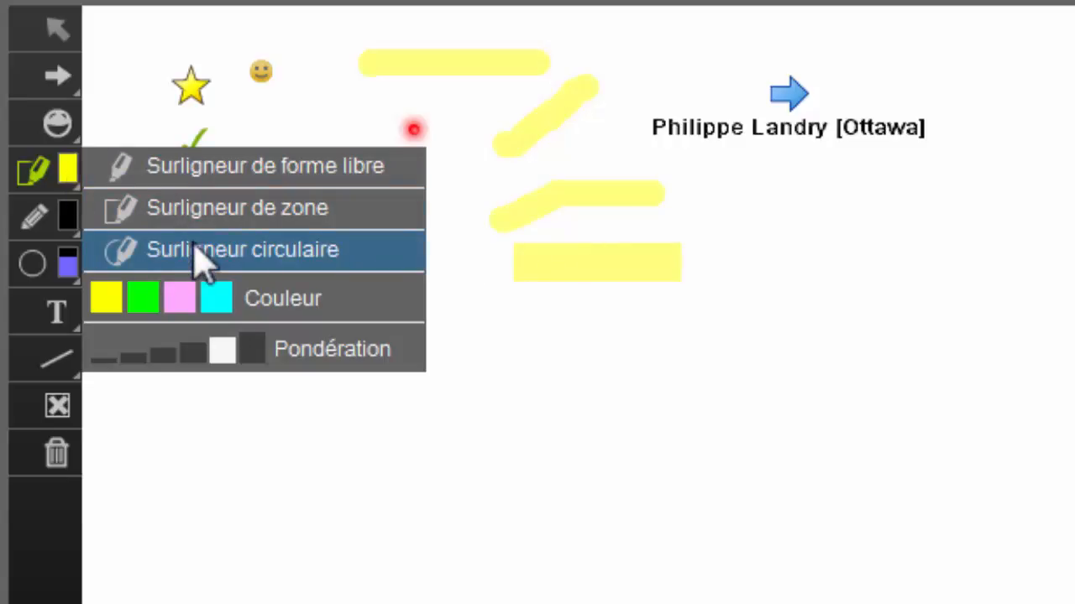
{"action": "left_click", "coordinate": [195, 247]}
{"action": "left_click_drag", "start_coordinate": [762, 201], "coordinate": [827, 256]}
{"action": "left_click_drag", "start_coordinate": [789, 158], "coordinate": [946, 181]}
Set the highlighter weight (Pondération) to the fourth level and draw a flat yellow ellipse below the X symbol
{"action": "right_click", "coordinate": [80, 151]}
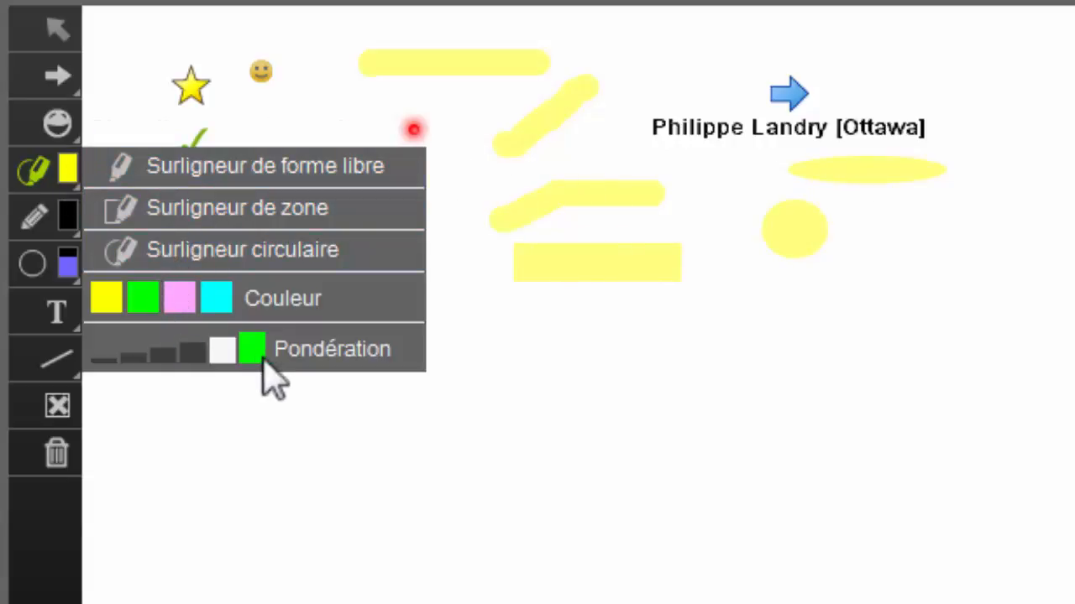
{"action": "left_click", "coordinate": [190, 353]}
{"action": "mouse_move", "coordinate": [113, 294]}
{"action": "left_mouse_down"}
{"action": "mouse_move", "coordinate": [230, 324]}
{"action": "mouse_move", "coordinate": [213, 323]}
{"action": "left_mouse_up"}
Set the highlighter colour to green and draw a flat ellipse below the large yellow rectangle
{"action": "left_click", "coordinate": [69, 174]}
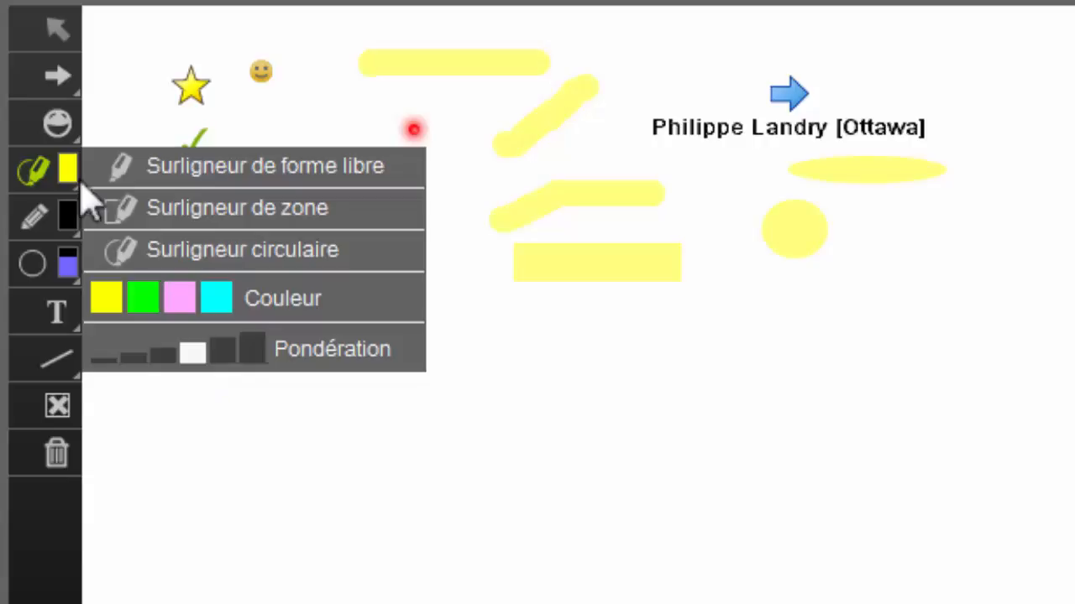
{"action": "left_click", "coordinate": [141, 301]}
{"action": "left_click_drag", "start_coordinate": [269, 327], "coordinate": [382, 308]}
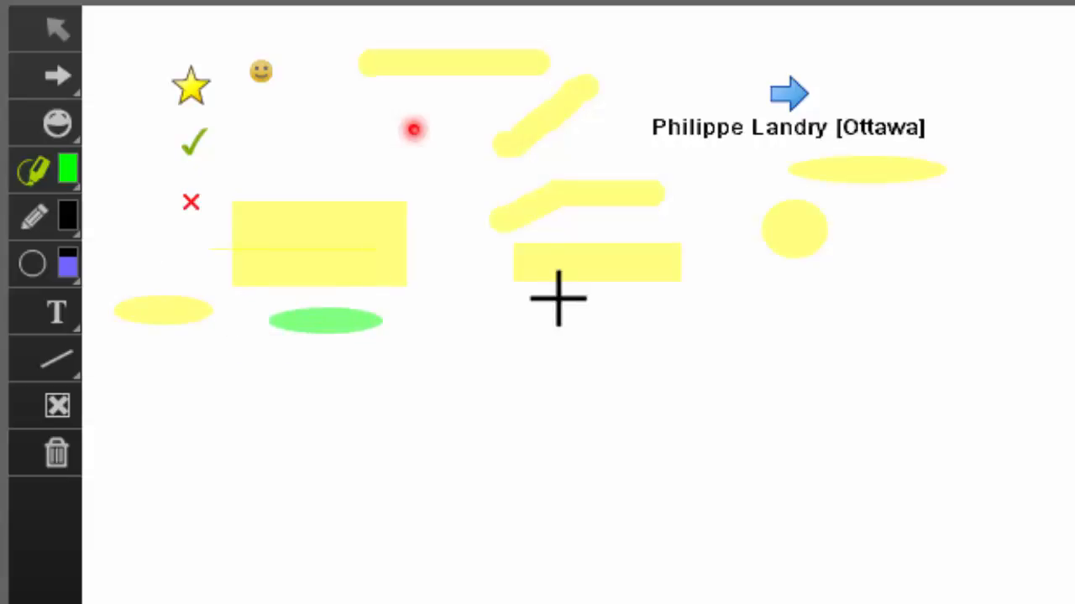
Draw two freehand lines, a triangle and a capital letter A in black with the pencil on the right half of the whiteboard
{"action": "left_click", "coordinate": [36, 237]}
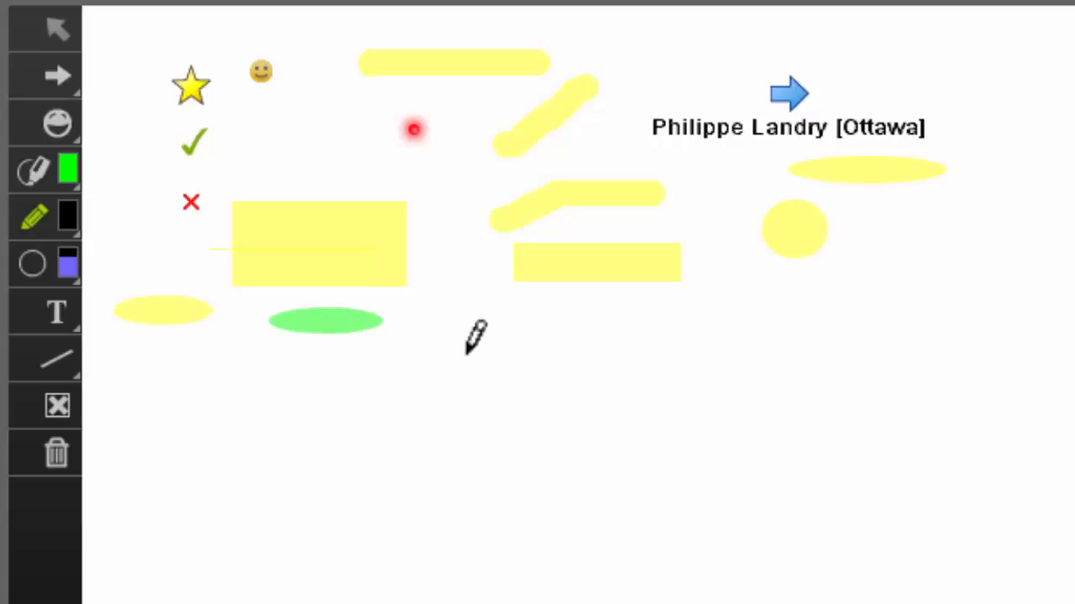
{"action": "mouse_move", "coordinate": [466, 353]}
{"action": "left_mouse_down"}
{"action": "mouse_move", "coordinate": [556, 333]}
{"action": "mouse_move", "coordinate": [765, 318]}
{"action": "left_mouse_up"}
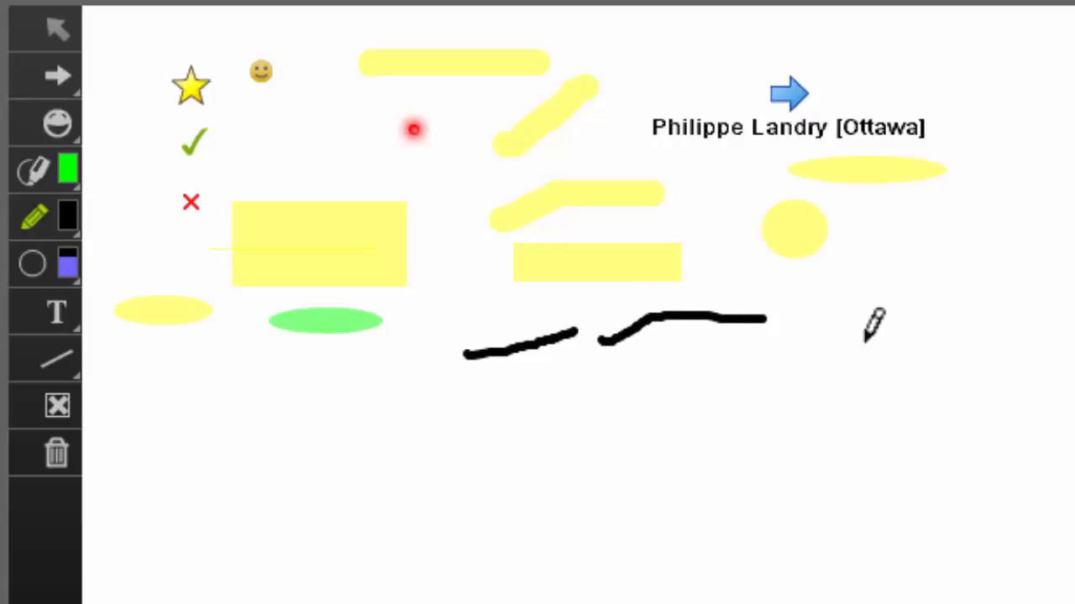
{"action": "mouse_move", "coordinate": [865, 342]}
{"action": "left_mouse_down"}
{"action": "mouse_move", "coordinate": [979, 254]}
{"action": "mouse_move", "coordinate": [999, 367]}
{"action": "mouse_move", "coordinate": [867, 344]}
{"action": "left_mouse_up"}
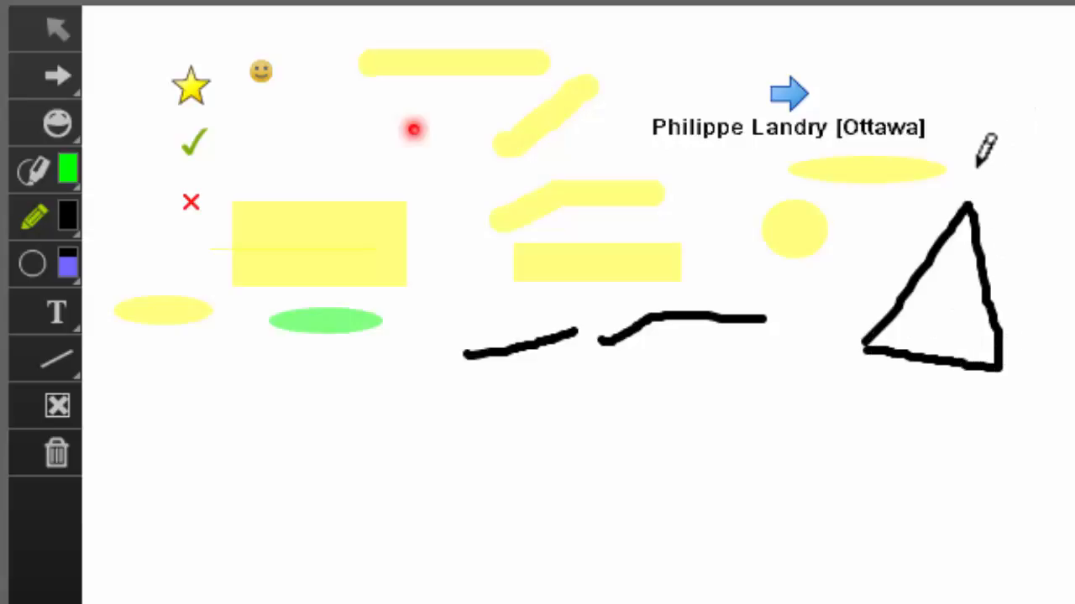
{"action": "mouse_move", "coordinate": [976, 167]}
{"action": "left_mouse_down"}
{"action": "mouse_move", "coordinate": [1070, 134]}
{"action": "mouse_move", "coordinate": [1065, 128]}
{"action": "left_mouse_up"}
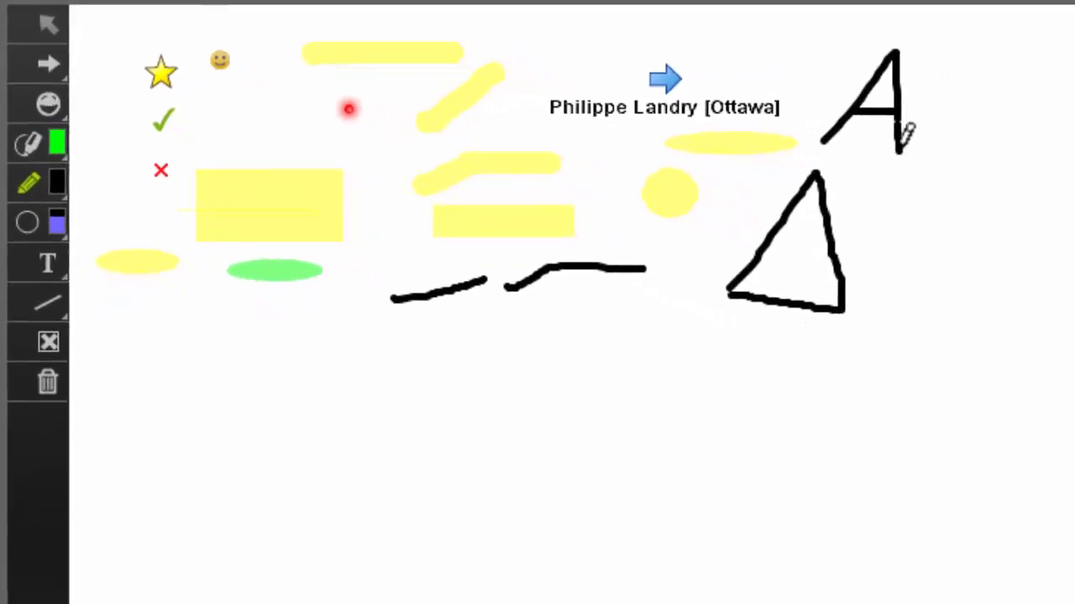
Draw a short stroke at the fifth pencil line weight and another at a thin line weight, both right of the triangle
{"action": "left_click", "coordinate": [55, 174]}
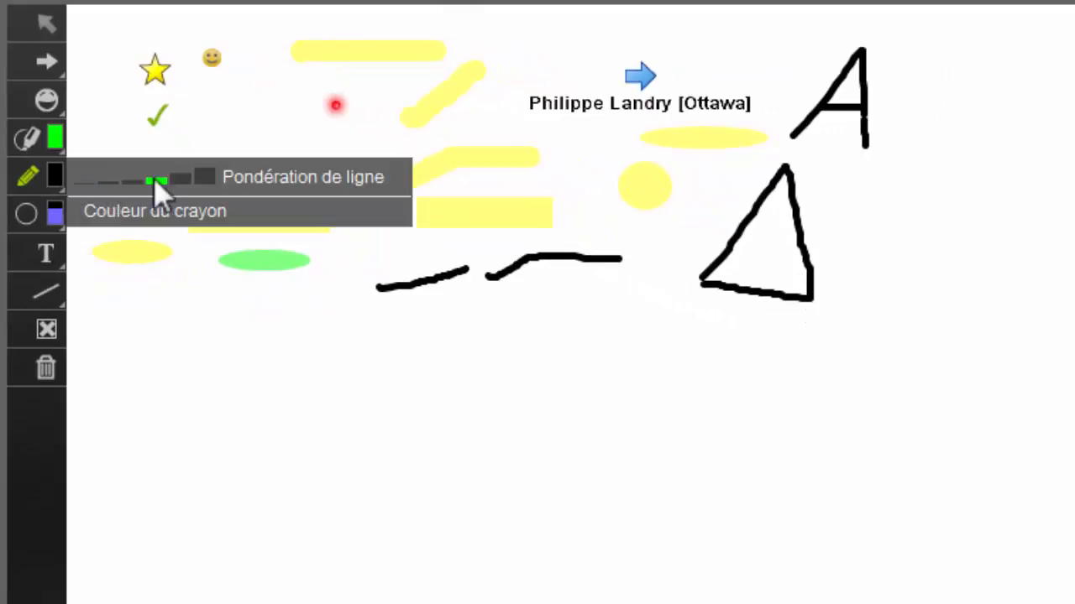
{"action": "left_click", "coordinate": [174, 183]}
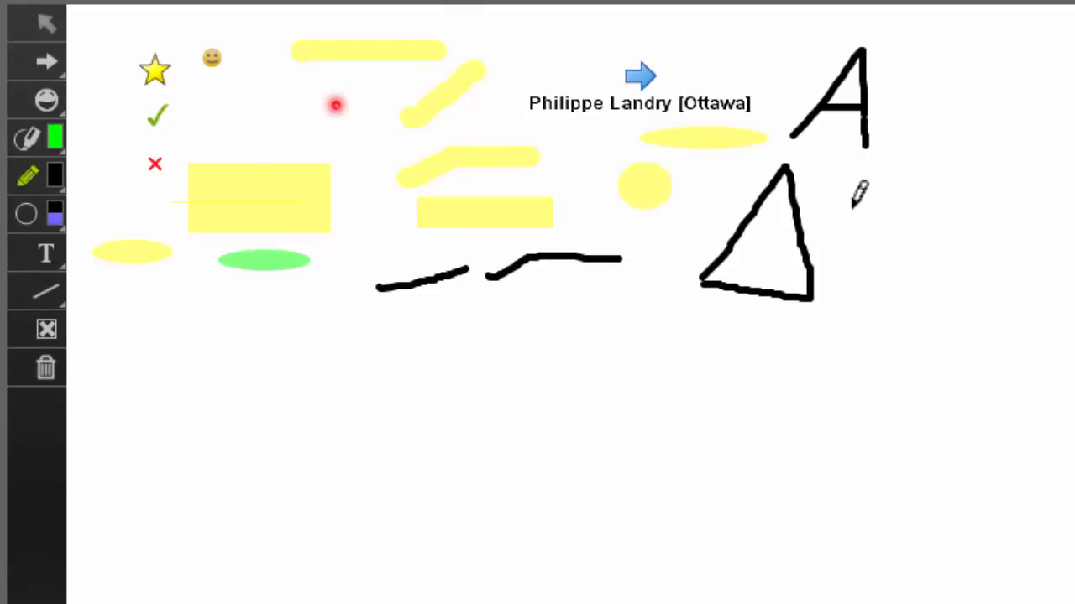
{"action": "left_click", "coordinate": [55, 175]}
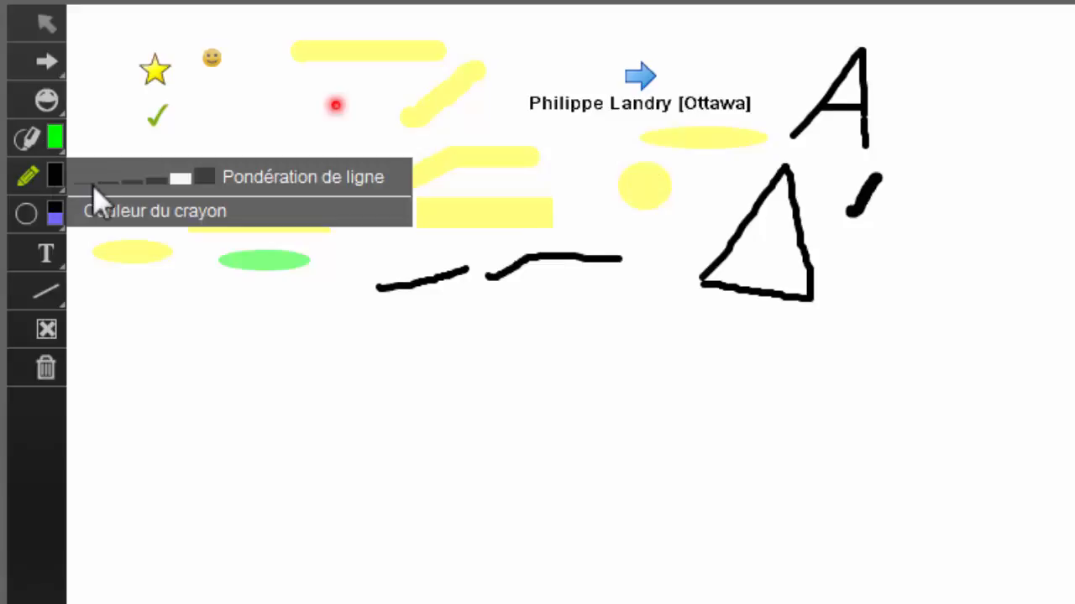
{"action": "left_click", "coordinate": [101, 182]}
{"action": "left_click_drag", "start_coordinate": [880, 220], "coordinate": [898, 197]}
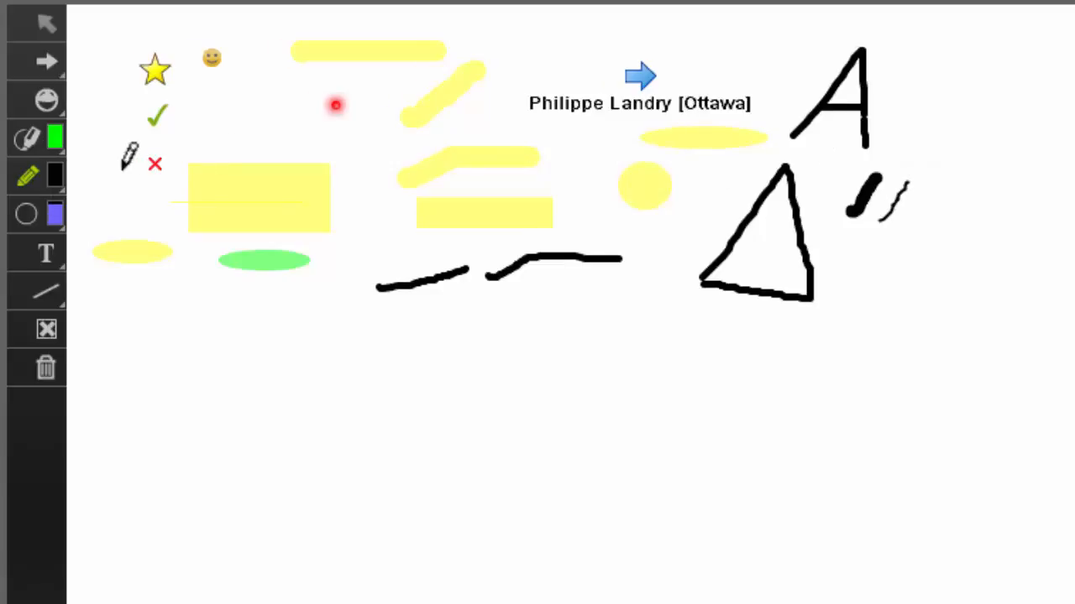
Set the pencil colour to pinkish red and draw a short slanted stroke beside the thin black one
{"action": "left_click", "coordinate": [55, 175]}
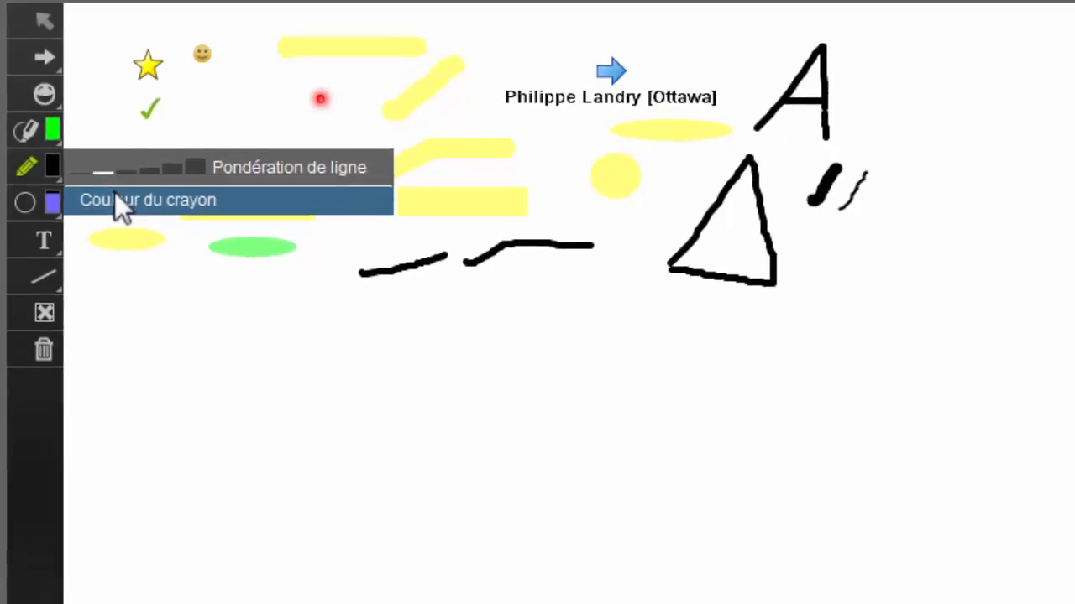
{"action": "left_click", "coordinate": [121, 208]}
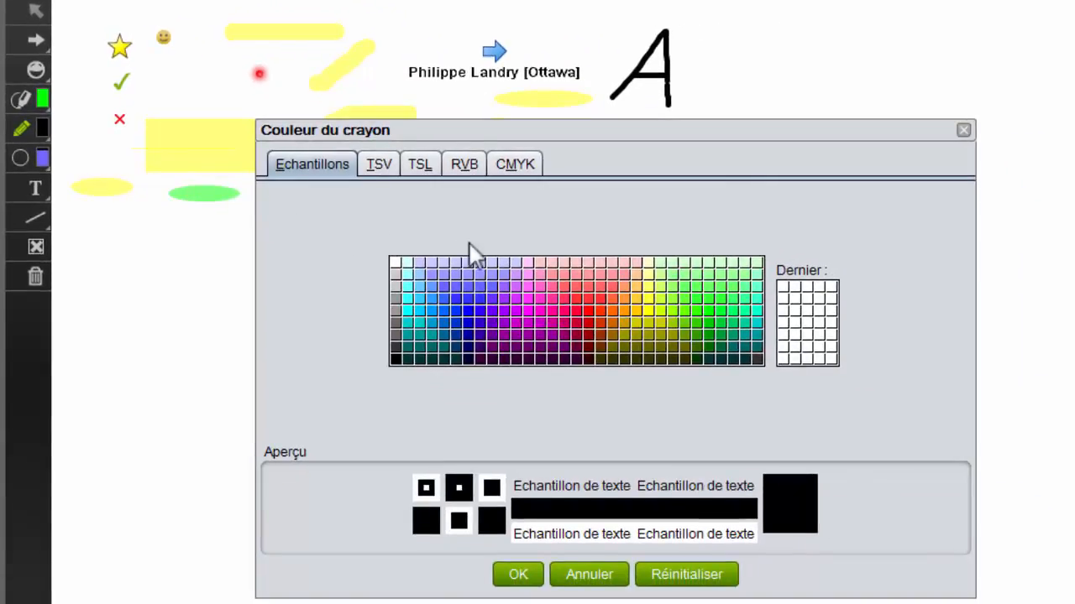
{"action": "left_click", "coordinate": [564, 307]}
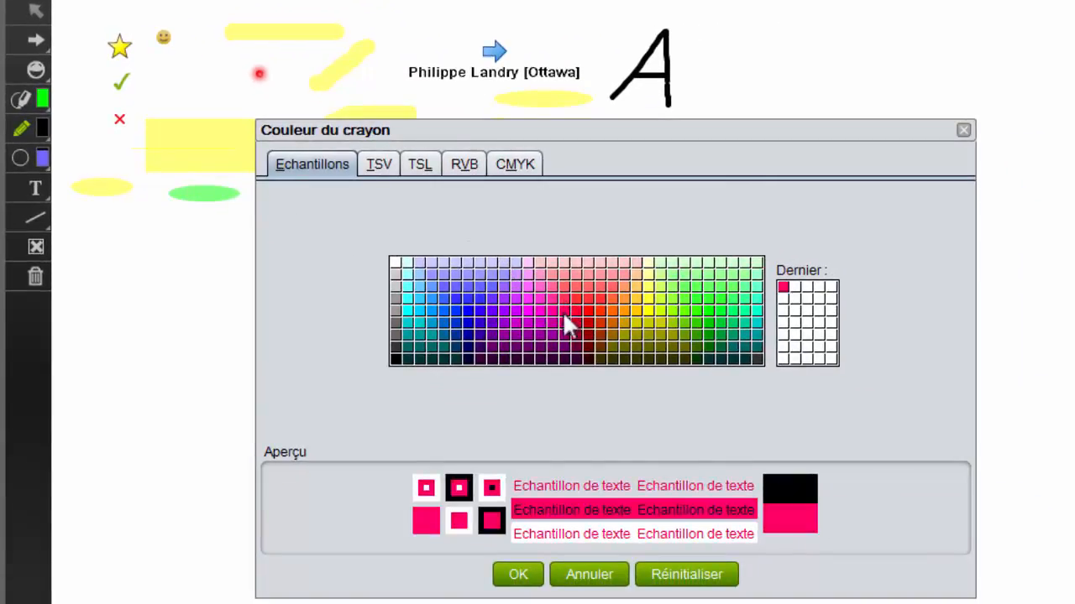
{"action": "left_click", "coordinate": [517, 576]}
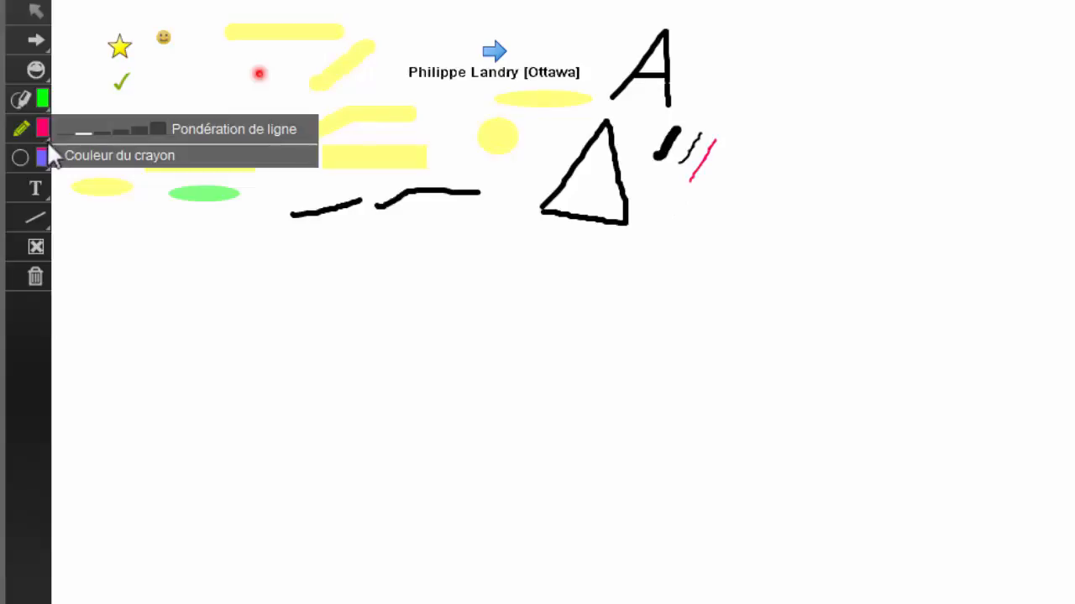
Draw a filled rectangle (Zone pleine) right of the letter A and a filled circle (Cercle plein) beside it
{"action": "left_click", "coordinate": [26, 157]}
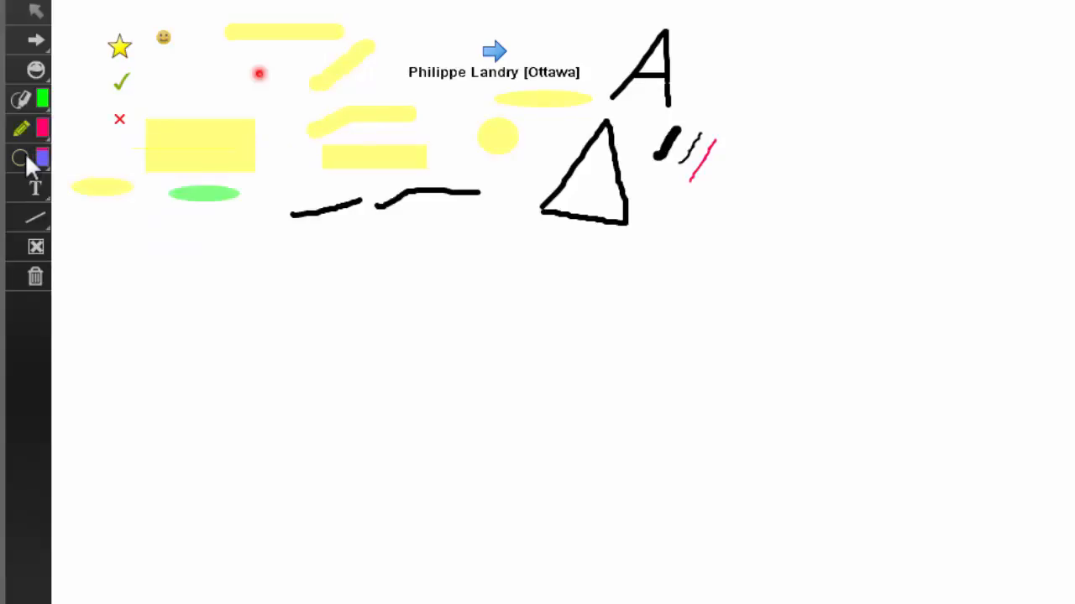
{"action": "mouse_move", "coordinate": [42, 157]}
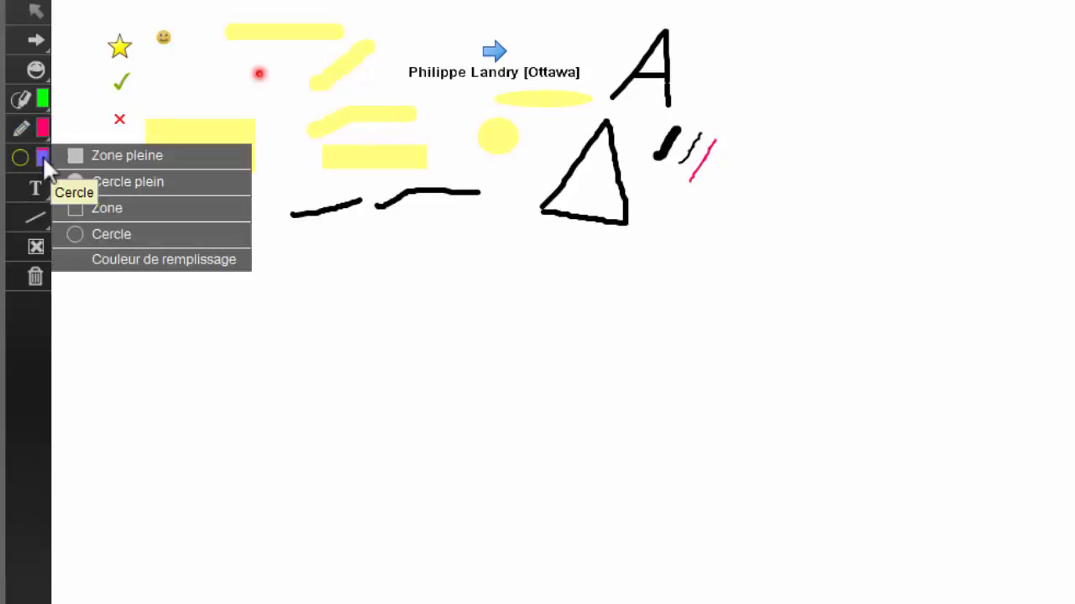
{"action": "left_click", "coordinate": [126, 158]}
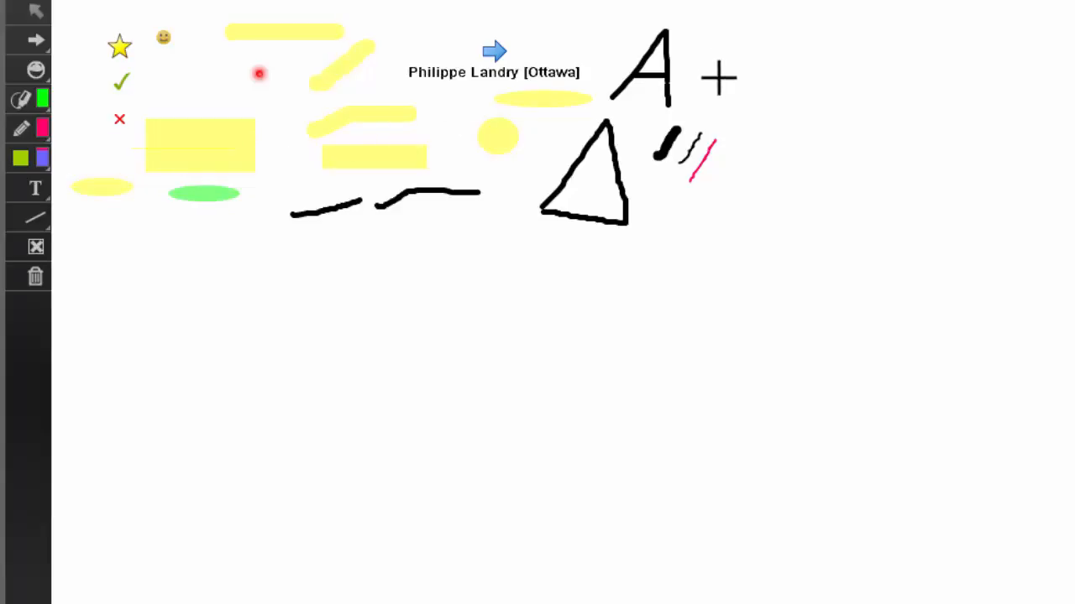
{"action": "left_click_drag", "start_coordinate": [708, 100], "coordinate": [807, 26]}
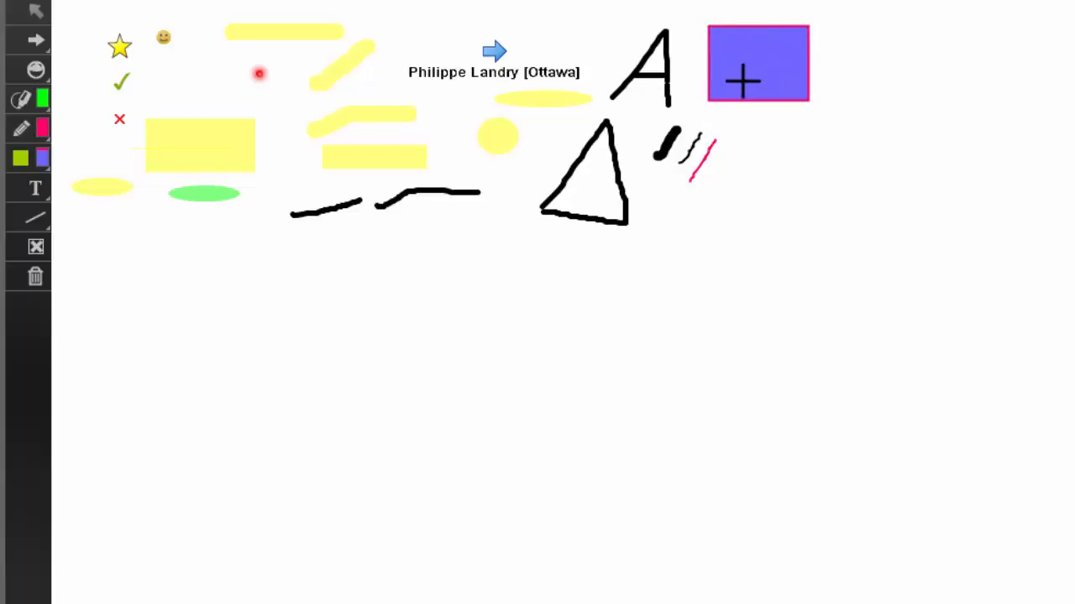
{"action": "left_click", "coordinate": [11, 163]}
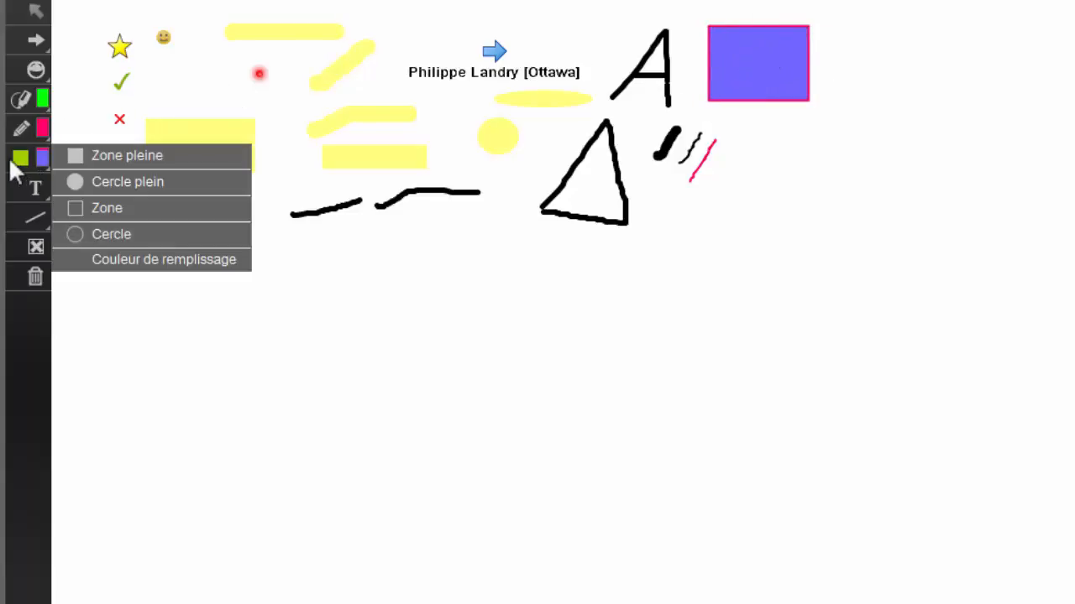
{"action": "left_click", "coordinate": [110, 181]}
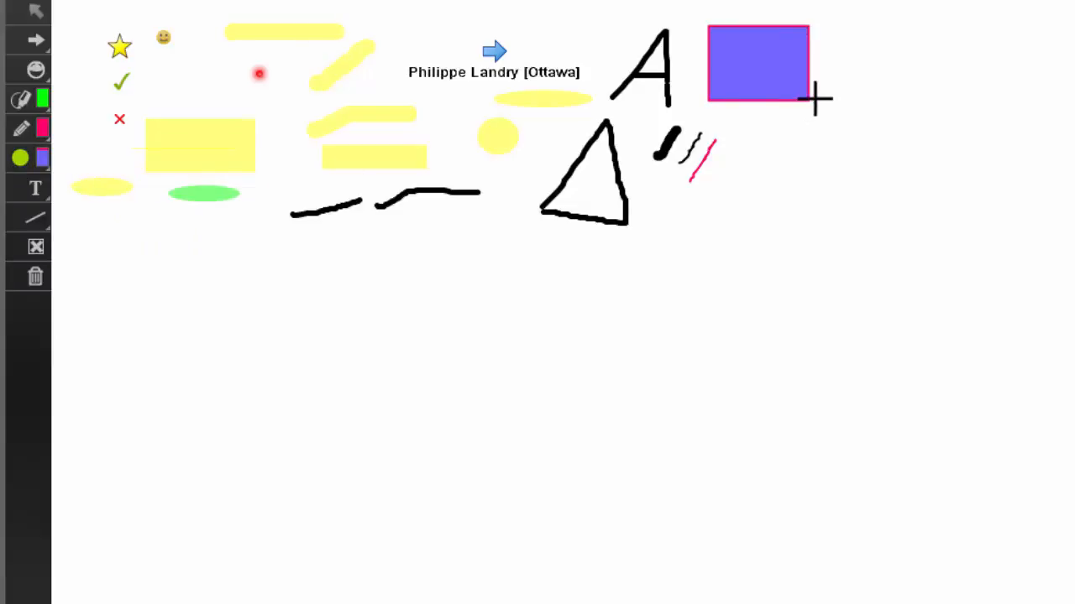
{"action": "left_click_drag", "start_coordinate": [819, 100], "coordinate": [911, 19]}
Draw an unfilled rectangle (Zone) below the filled rectangle and an unfilled ellipse (Cercle) below the filled circle
{"action": "left_click", "coordinate": [32, 156]}
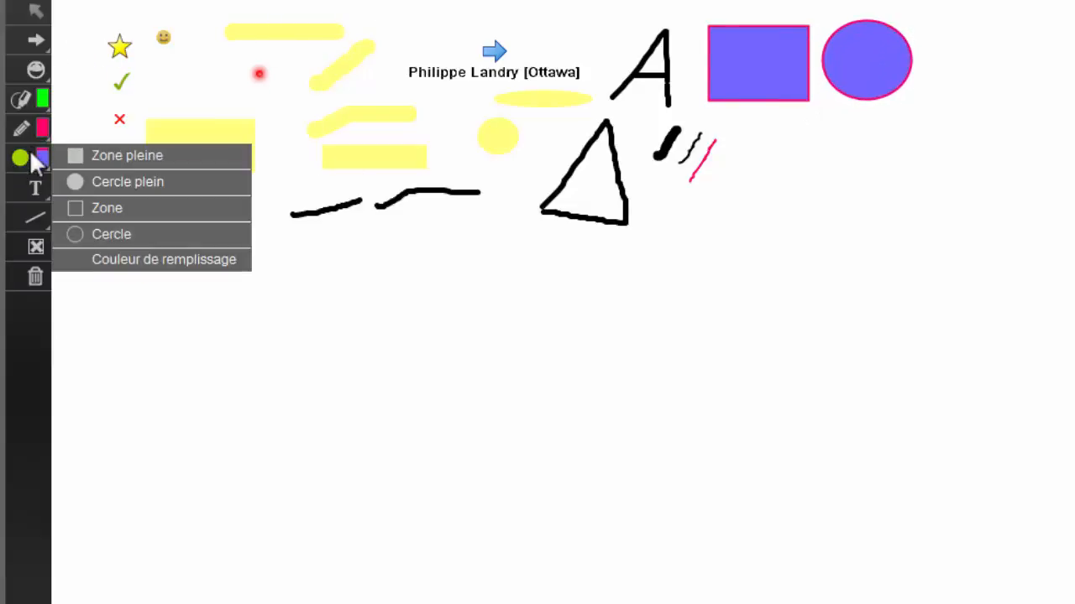
{"action": "left_click", "coordinate": [85, 206]}
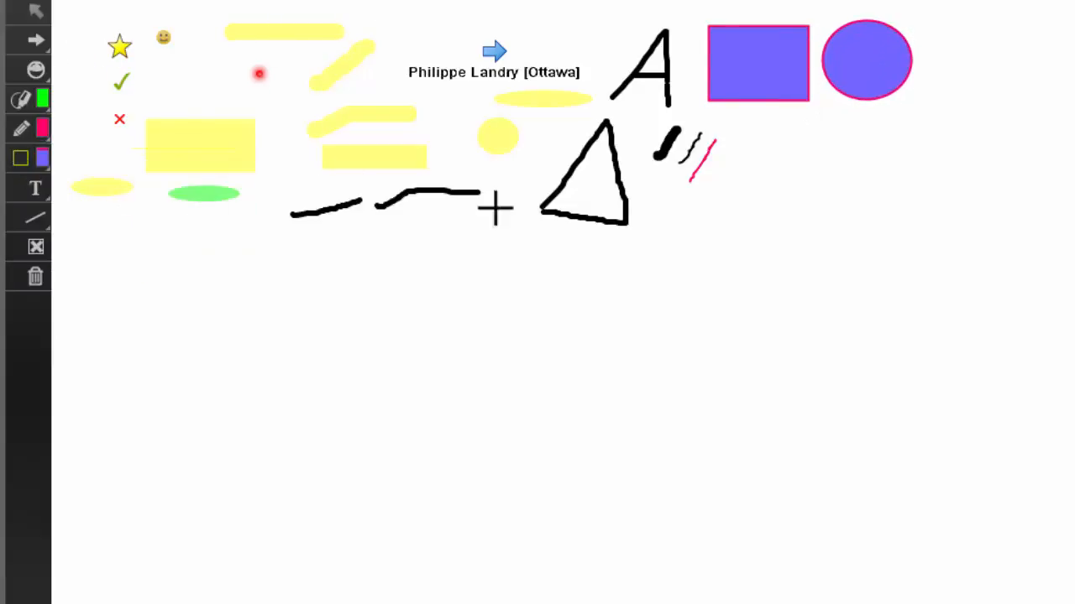
{"action": "mouse_move", "coordinate": [720, 208]}
{"action": "left_mouse_down"}
{"action": "mouse_move", "coordinate": [748, 159]}
{"action": "mouse_move", "coordinate": [809, 139]}
{"action": "left_mouse_up"}
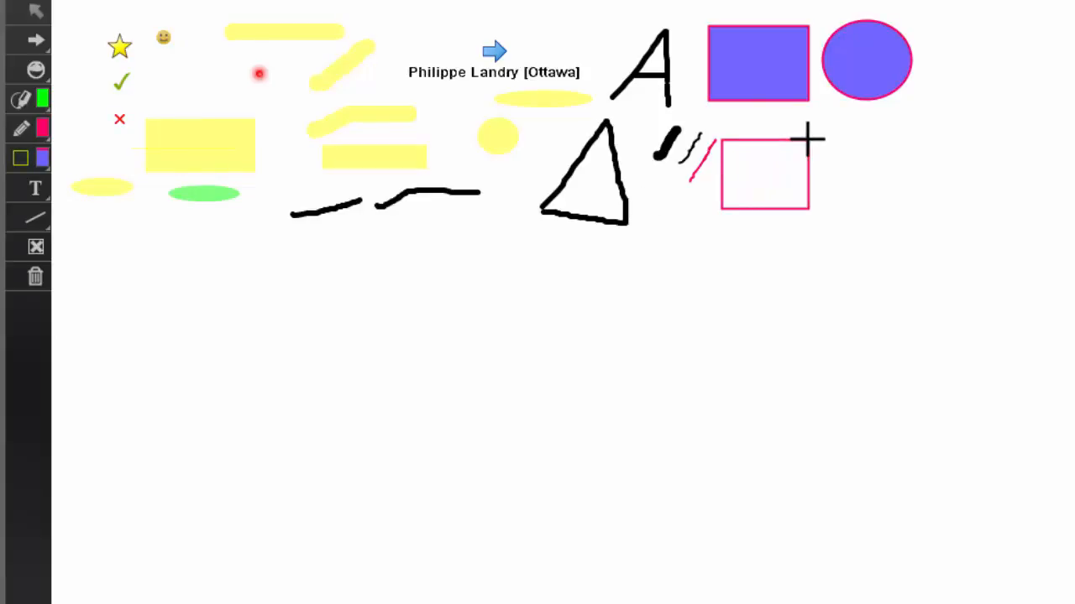
{"action": "left_click", "coordinate": [37, 158]}
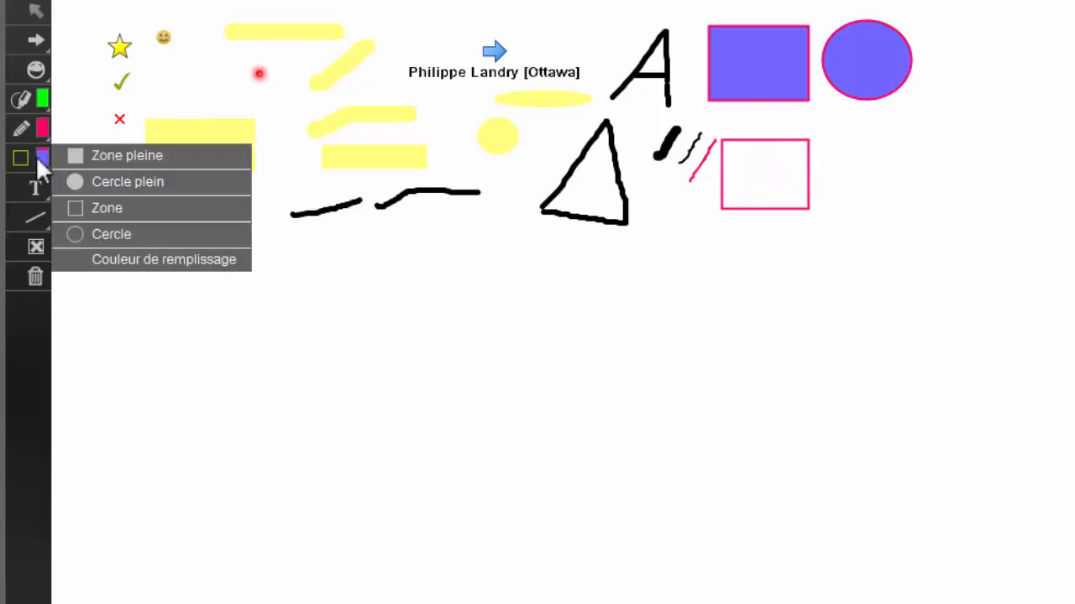
{"action": "left_click", "coordinate": [105, 234]}
{"action": "left_click_drag", "start_coordinate": [821, 197], "coordinate": [902, 151]}
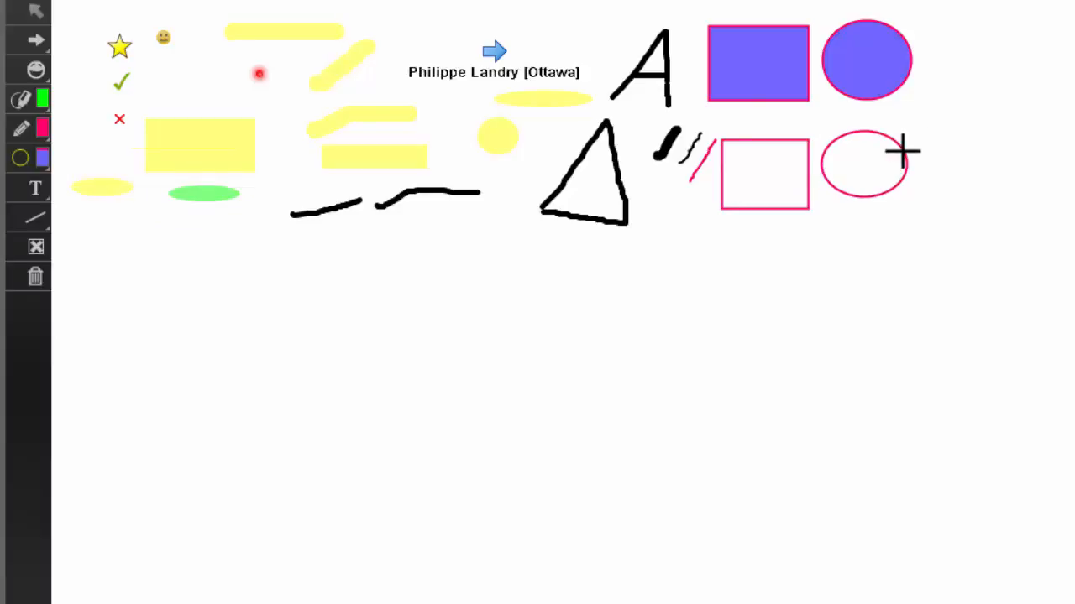
Set the shape fill colour to bright green and draw a small unfilled circle below the outlined ellipse
{"action": "left_click", "coordinate": [18, 157]}
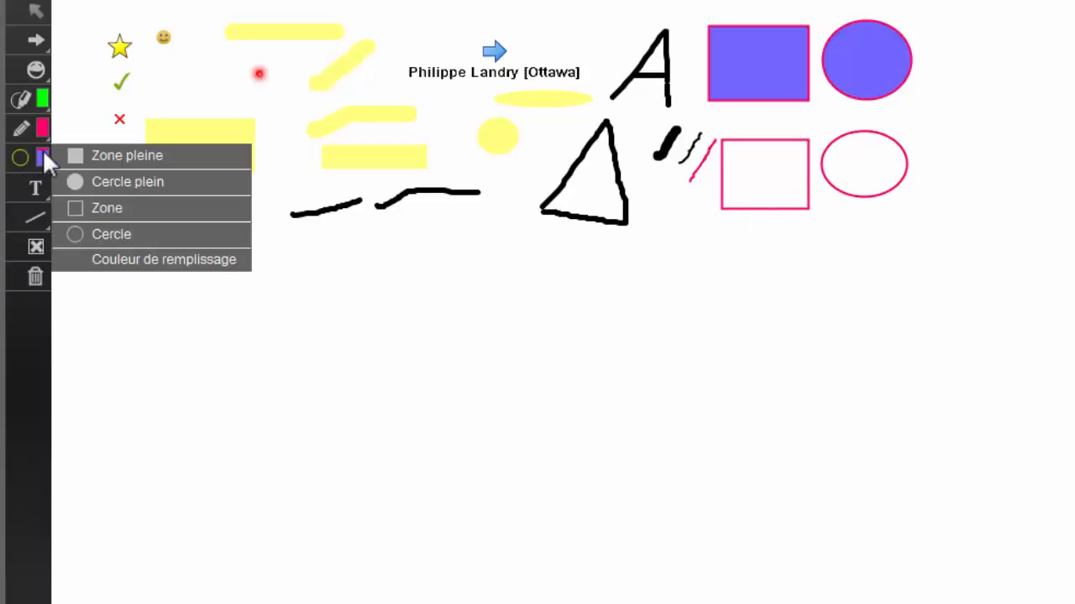
{"action": "left_click", "coordinate": [116, 262]}
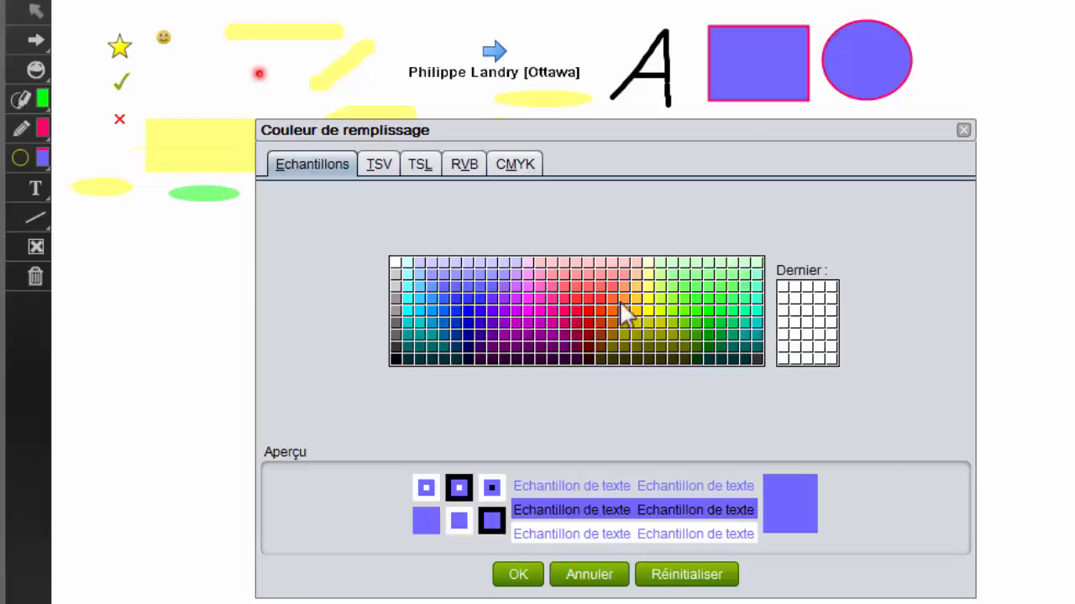
{"action": "left_click", "coordinate": [683, 314]}
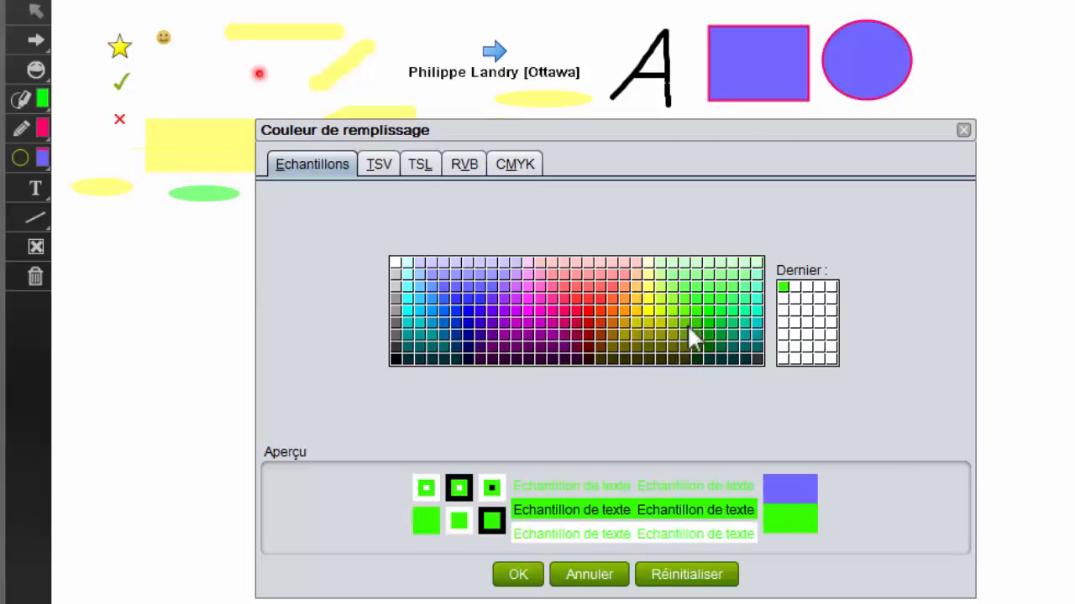
{"action": "left_click", "coordinate": [537, 574]}
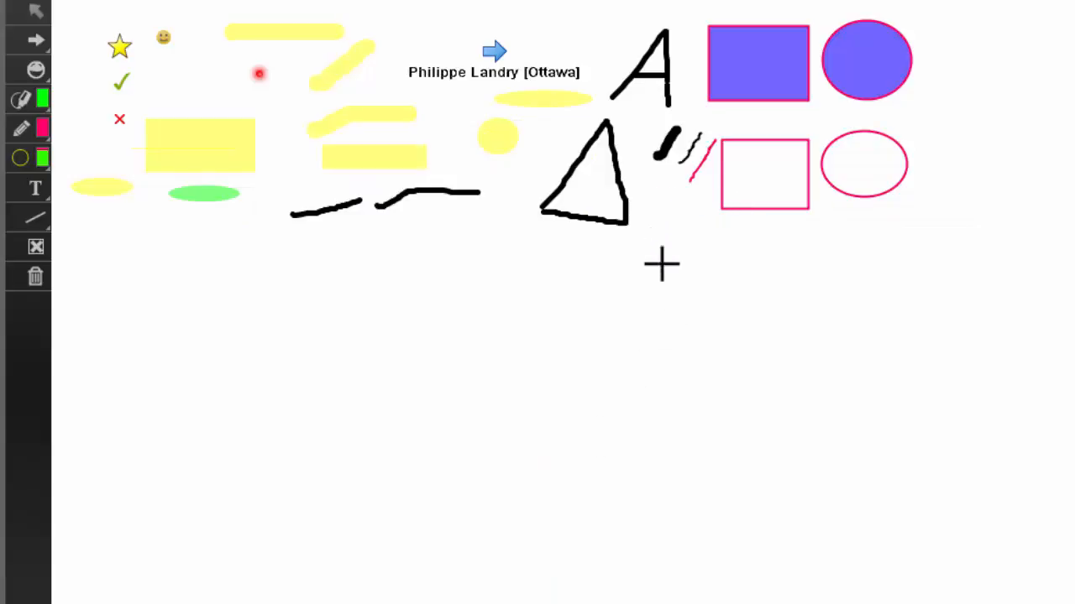
{"action": "left_click_drag", "start_coordinate": [803, 258], "coordinate": [861, 209]}
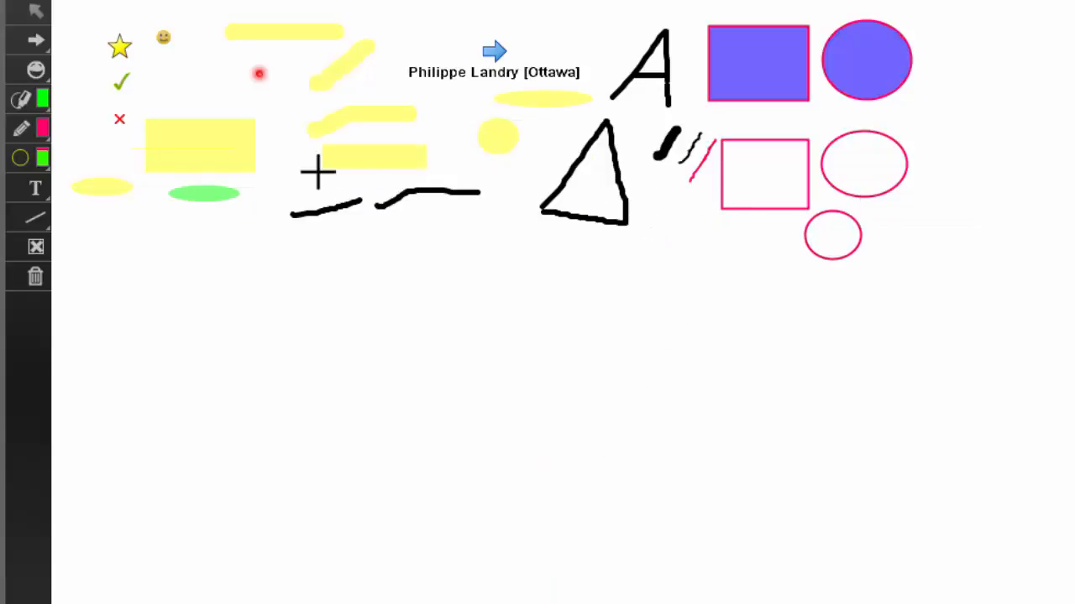
Draw a filled green circle (Cercle plein) to the right of the filled purple circle
{"action": "left_click", "coordinate": [42, 158]}
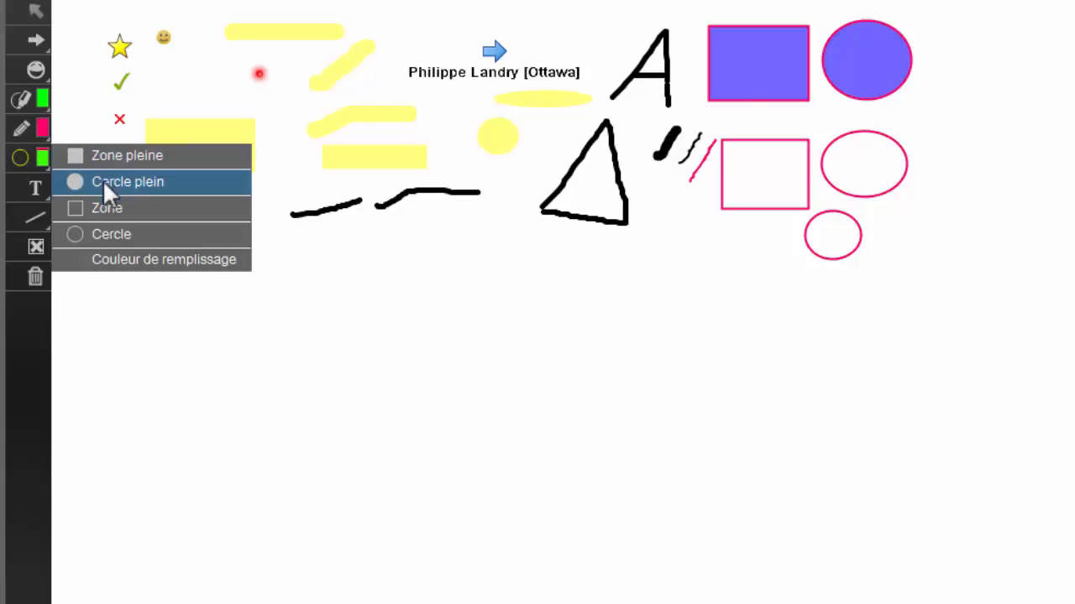
{"action": "left_click", "coordinate": [103, 179]}
{"action": "left_click_drag", "start_coordinate": [936, 90], "coordinate": [1013, 18]}
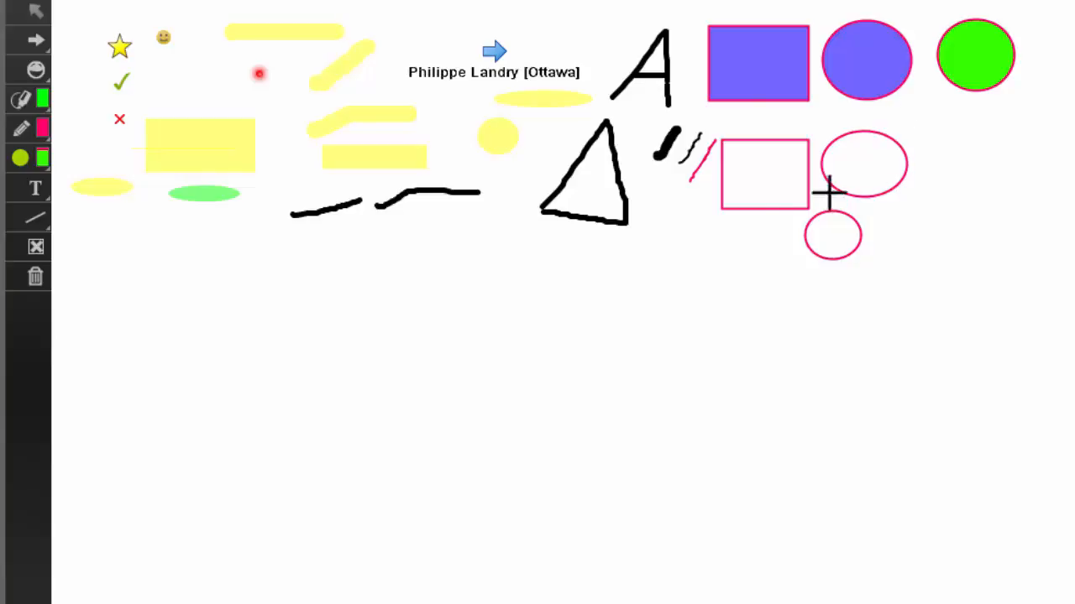
Set the pencil colour to blue and draw a blue-outlined filled green ellipse below the green circle
{"action": "left_click", "coordinate": [35, 134]}
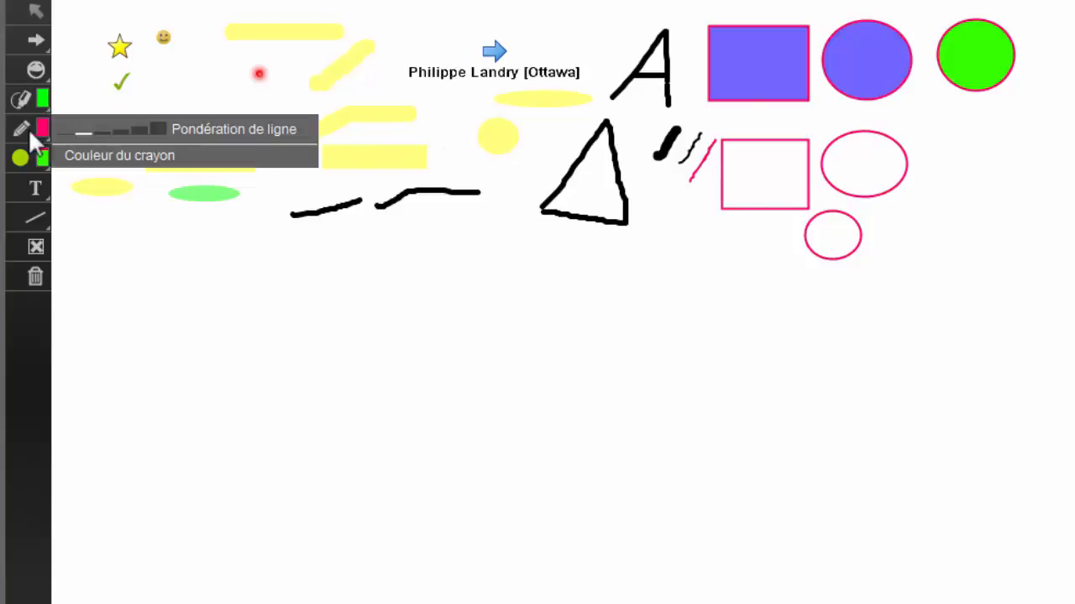
{"action": "left_click", "coordinate": [107, 156]}
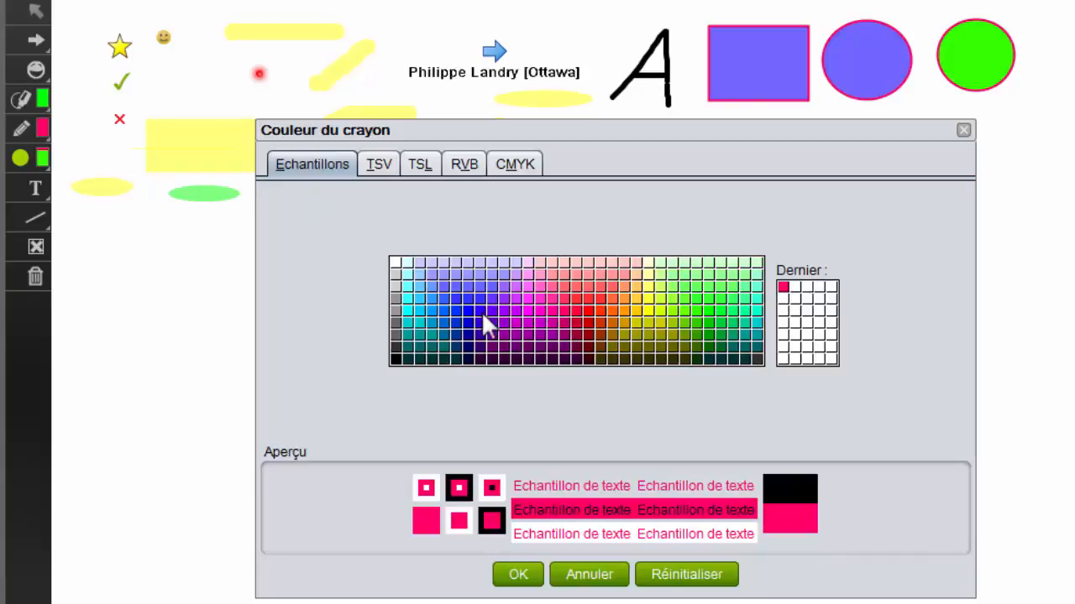
{"action": "left_click", "coordinate": [475, 313]}
{"action": "left_click", "coordinate": [467, 312]}
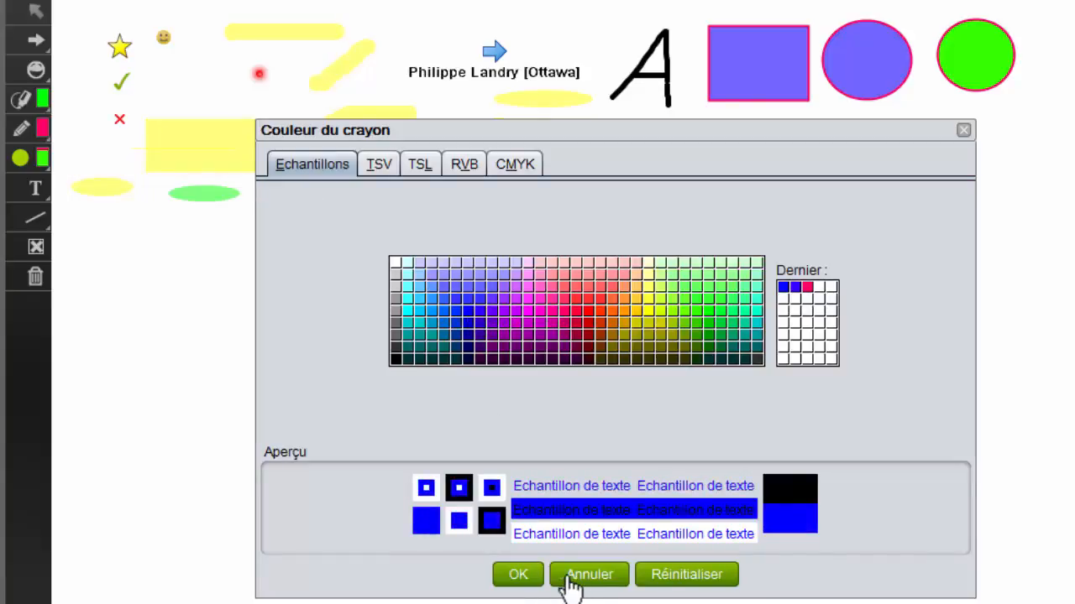
{"action": "left_click", "coordinate": [518, 576]}
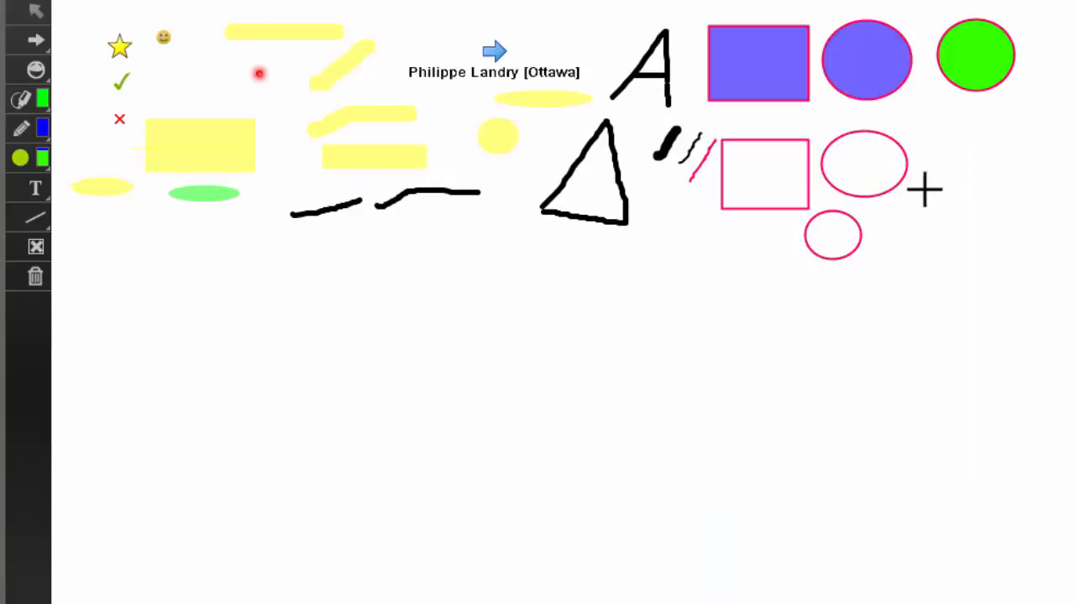
{"action": "left_click", "coordinate": [38, 165]}
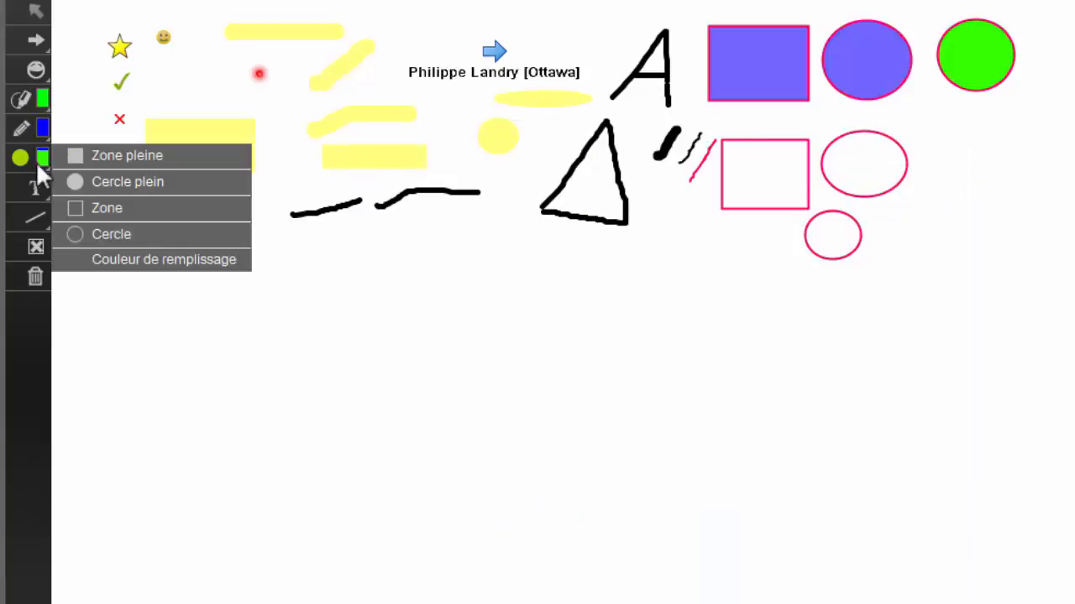
{"action": "left_click", "coordinate": [79, 178]}
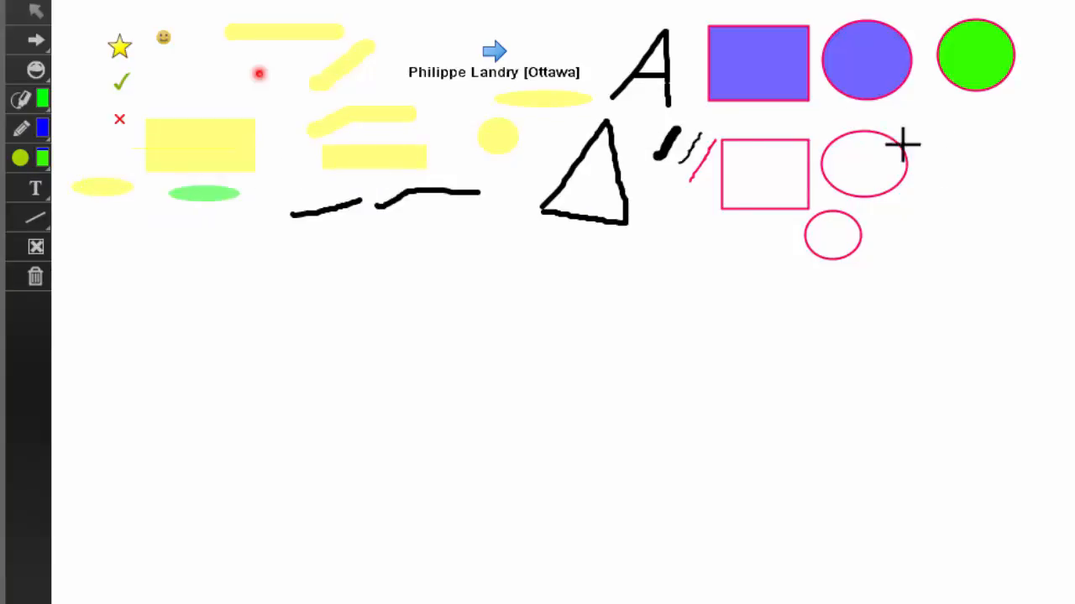
{"action": "left_click_drag", "start_coordinate": [922, 167], "coordinate": [999, 107]}
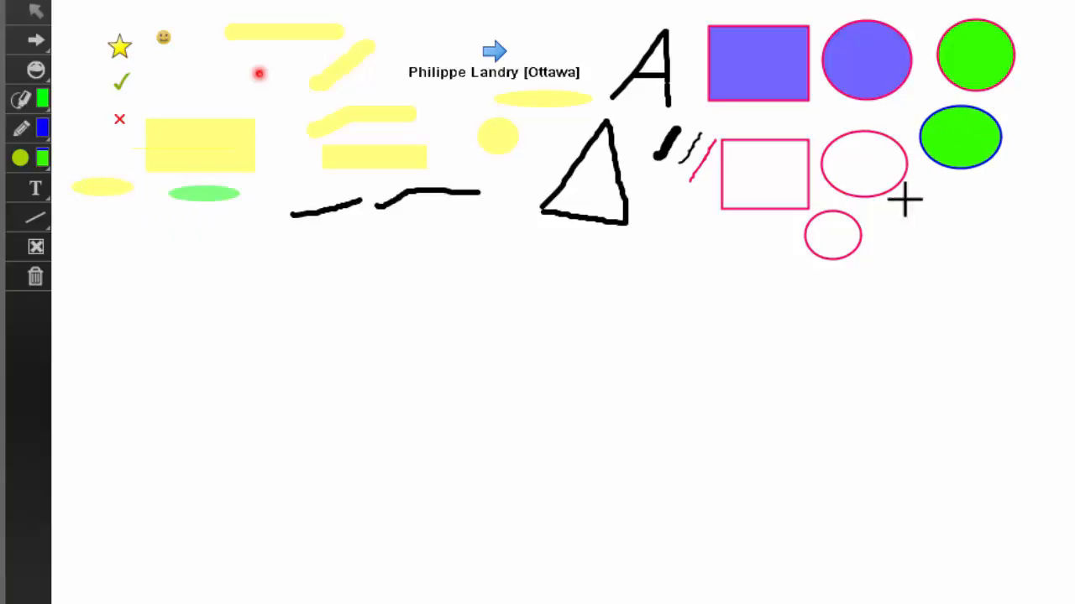
Place a text box below the flat yellow and green ellipses and enter "Bonjour!" in it
{"action": "mouse_move", "coordinate": [29, 162]}
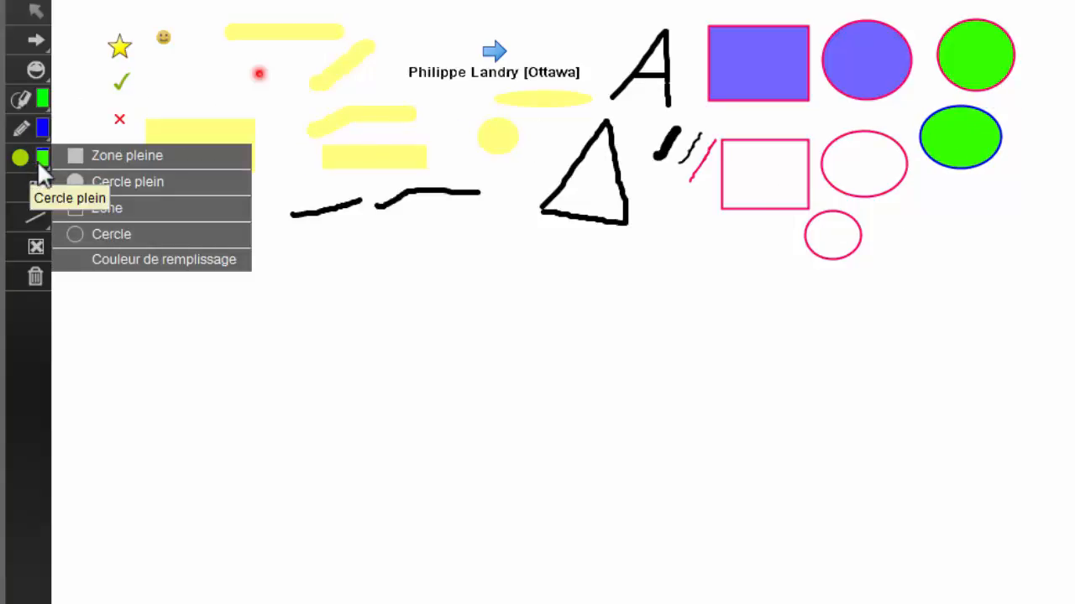
{"action": "mouse_move", "coordinate": [41, 193]}
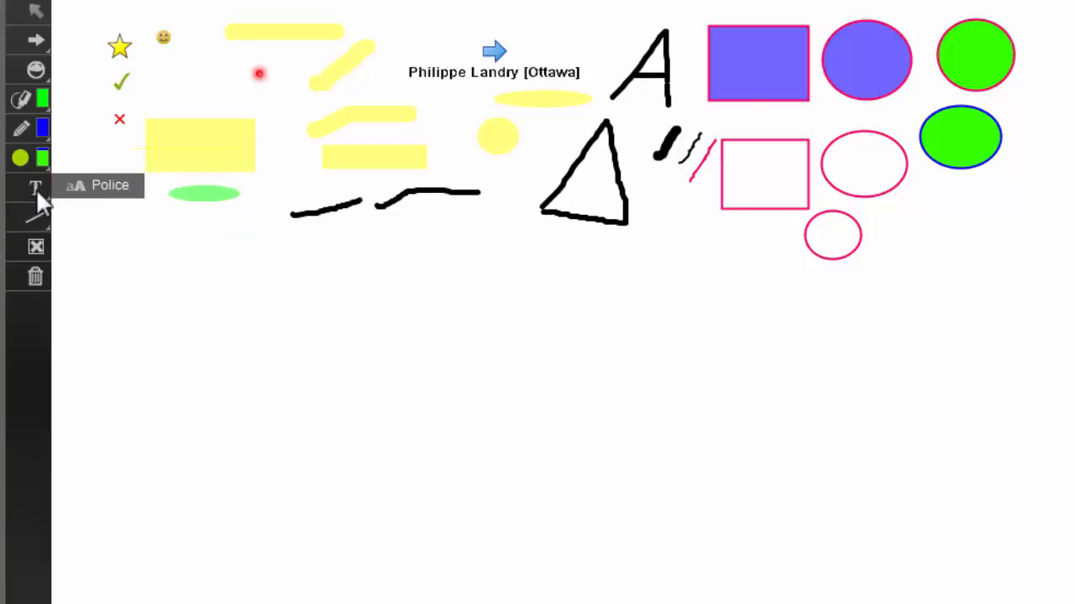
{"action": "left_click", "coordinate": [37, 191]}
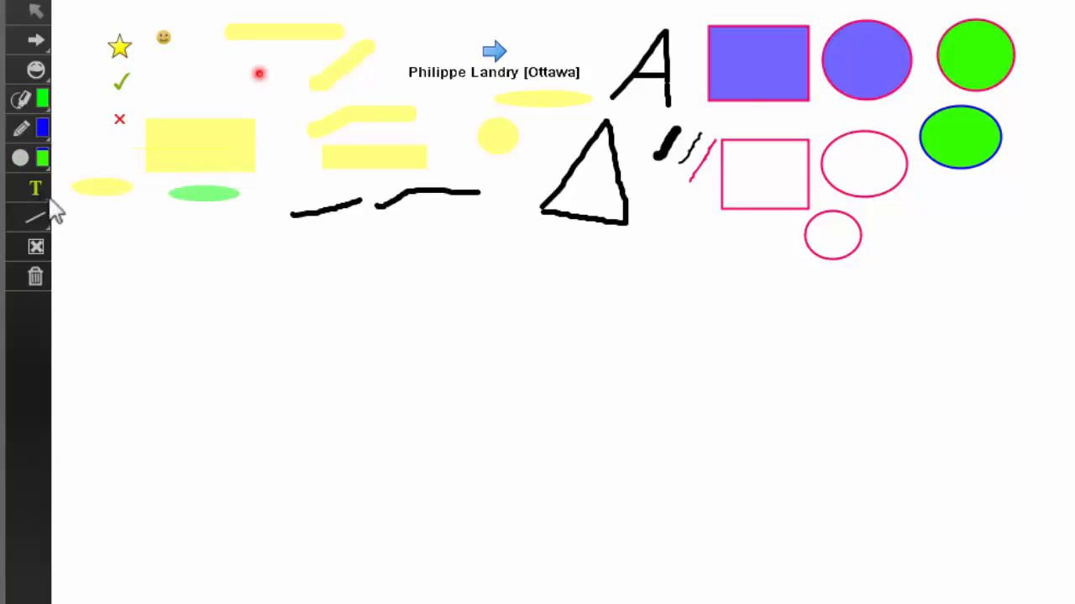
{"action": "left_click", "coordinate": [129, 254]}
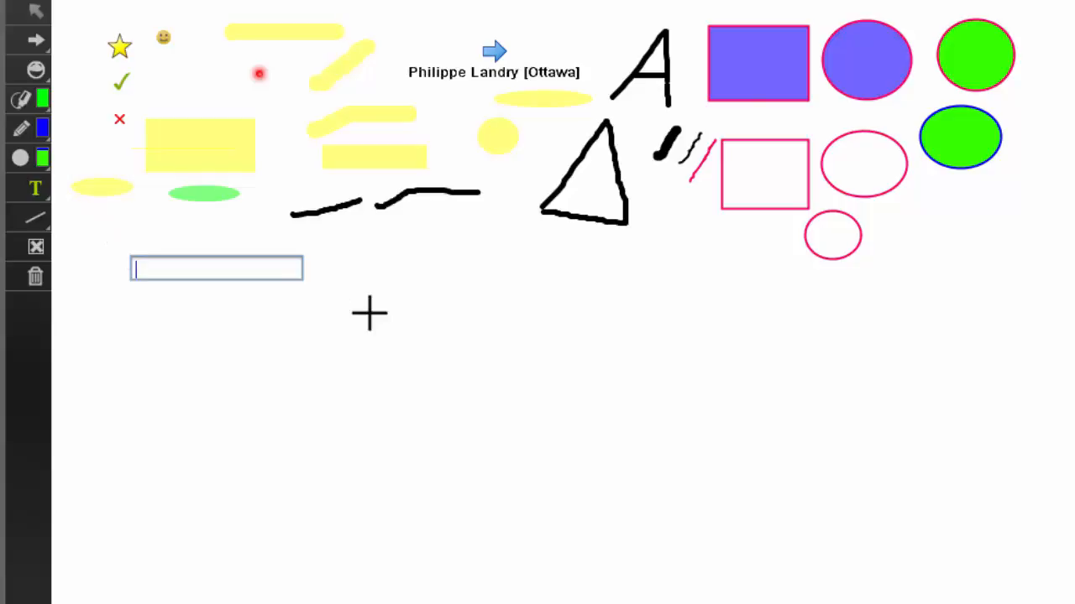
{"action": "type", "text": "Bonjou"}
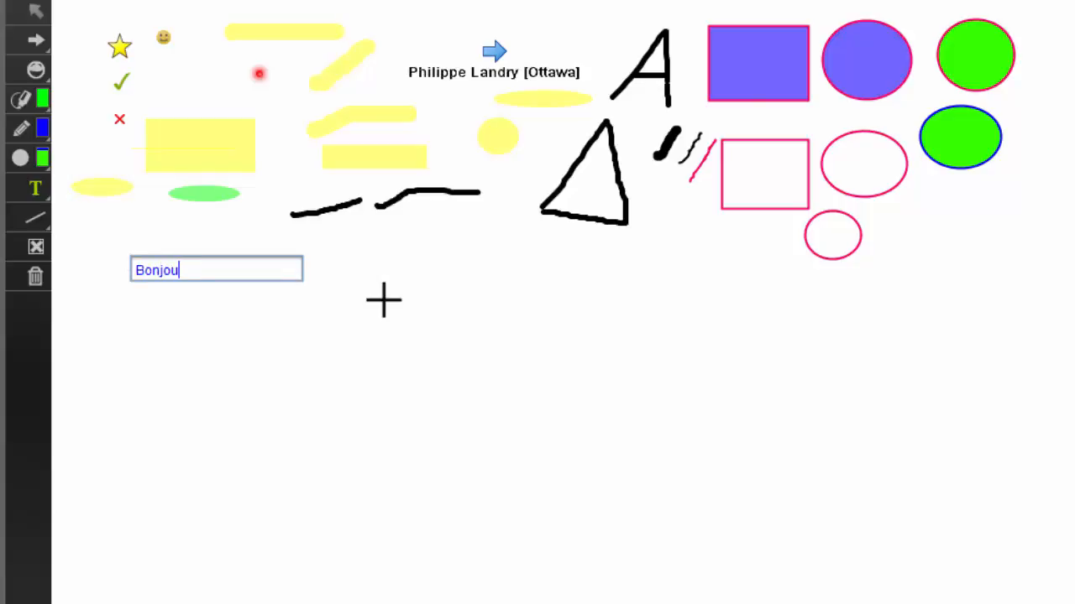
{"action": "type", "text": "r!"}
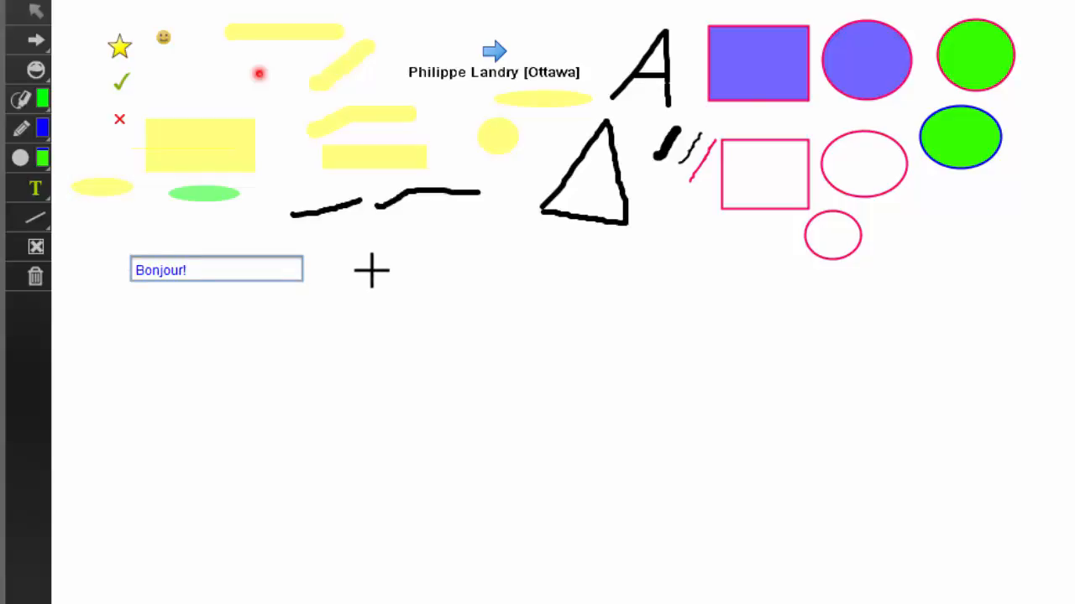
Finish the "Bonjour!" text and set the pencil colour to black
{"action": "key", "text": "Return"}
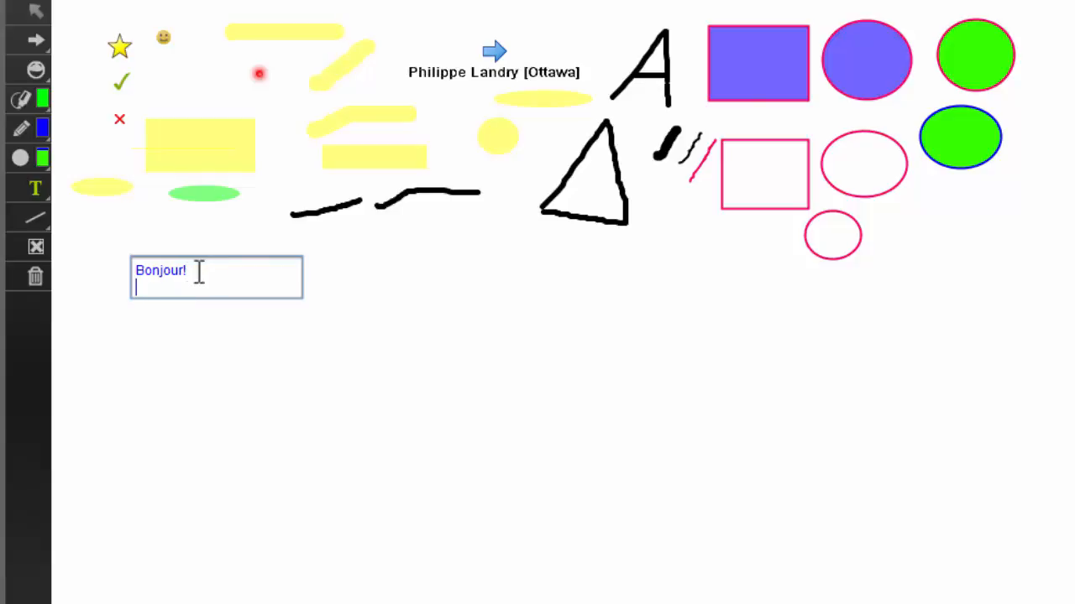
{"action": "left_click", "coordinate": [369, 261]}
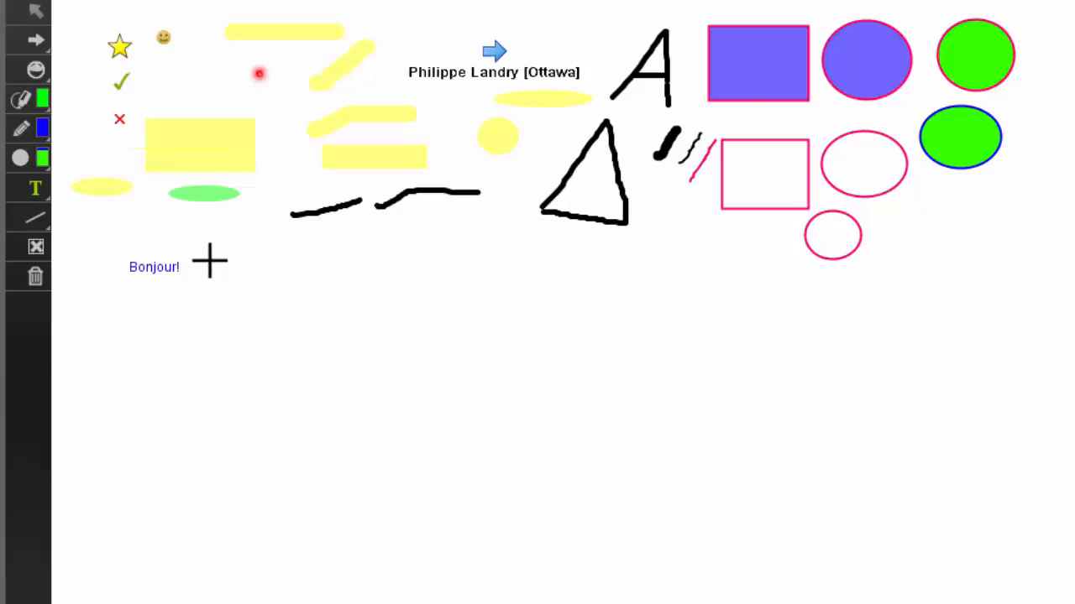
{"action": "mouse_move", "coordinate": [36, 131]}
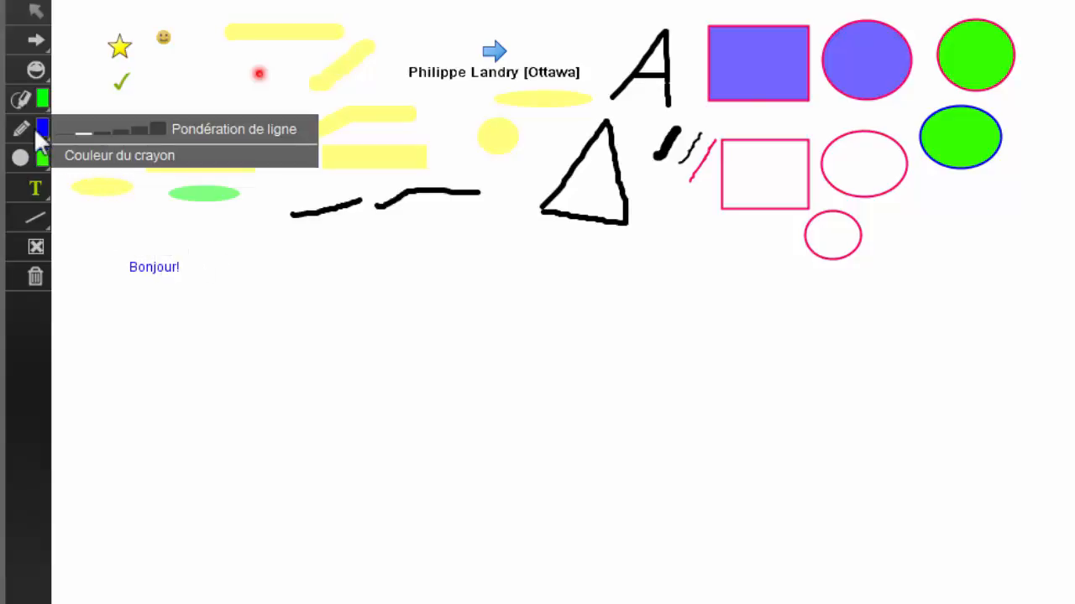
{"action": "left_click", "coordinate": [86, 157]}
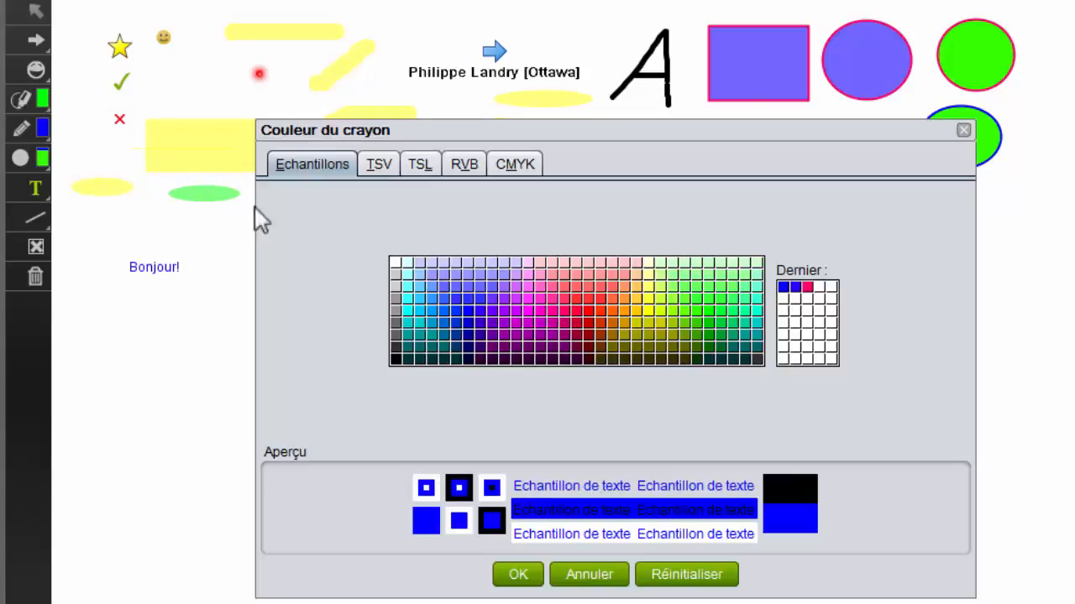
{"action": "left_click", "coordinate": [395, 362]}
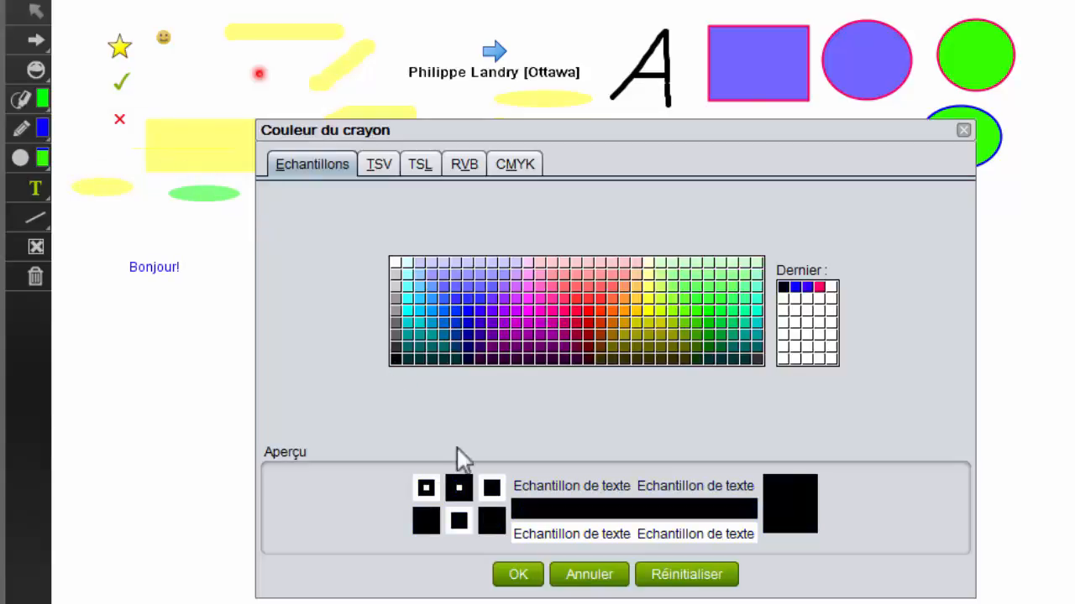
{"action": "left_click", "coordinate": [517, 577]}
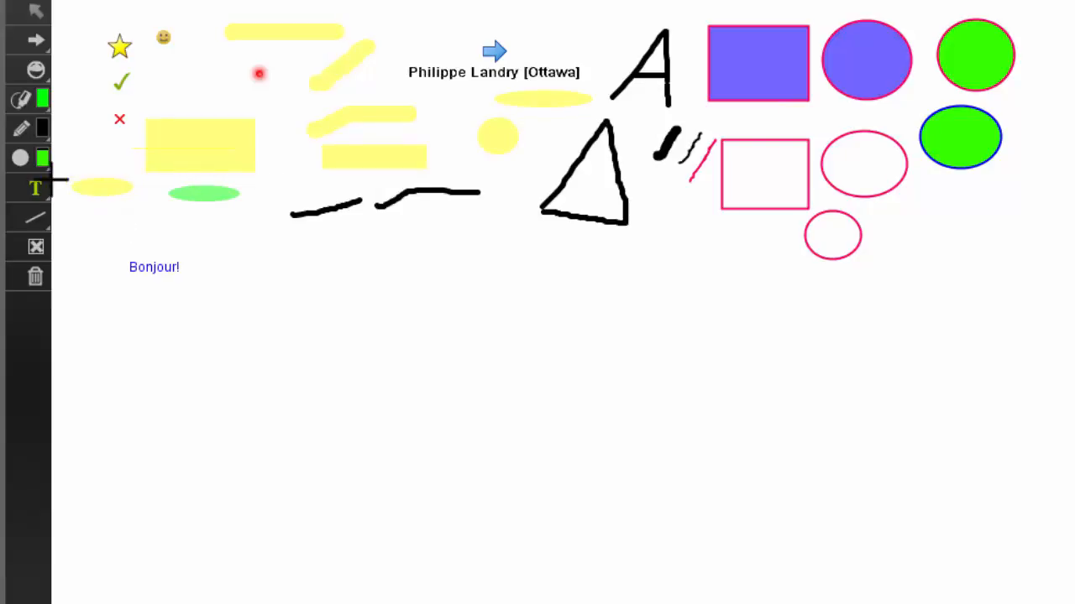
Add the text "Comment ça va?" to the right of "Bonjour!"
{"action": "left_click", "coordinate": [199, 258]}
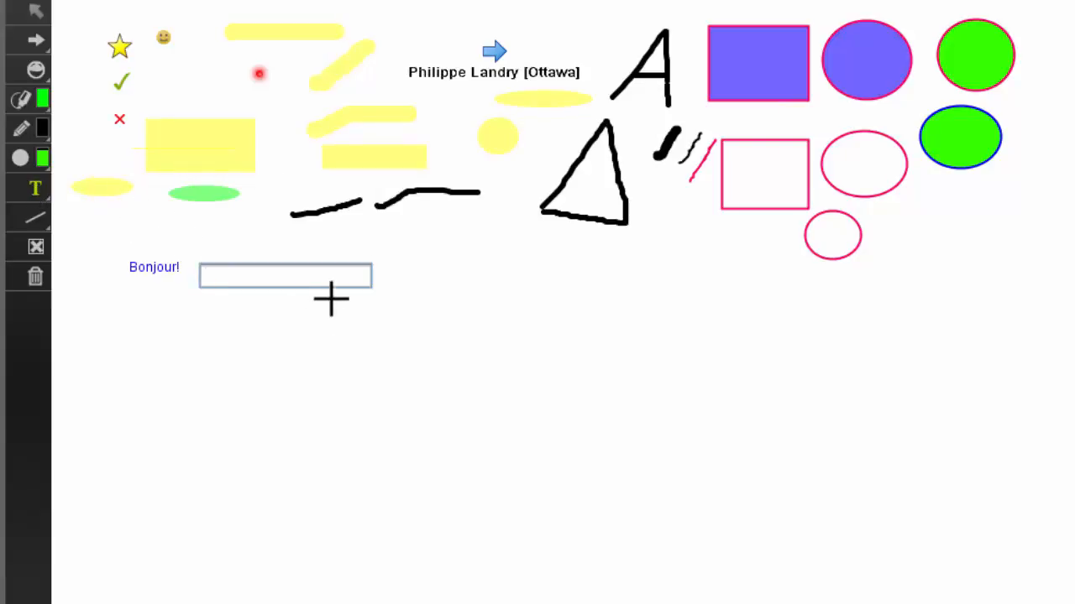
{"action": "type", "text": "Comment ça va?"}
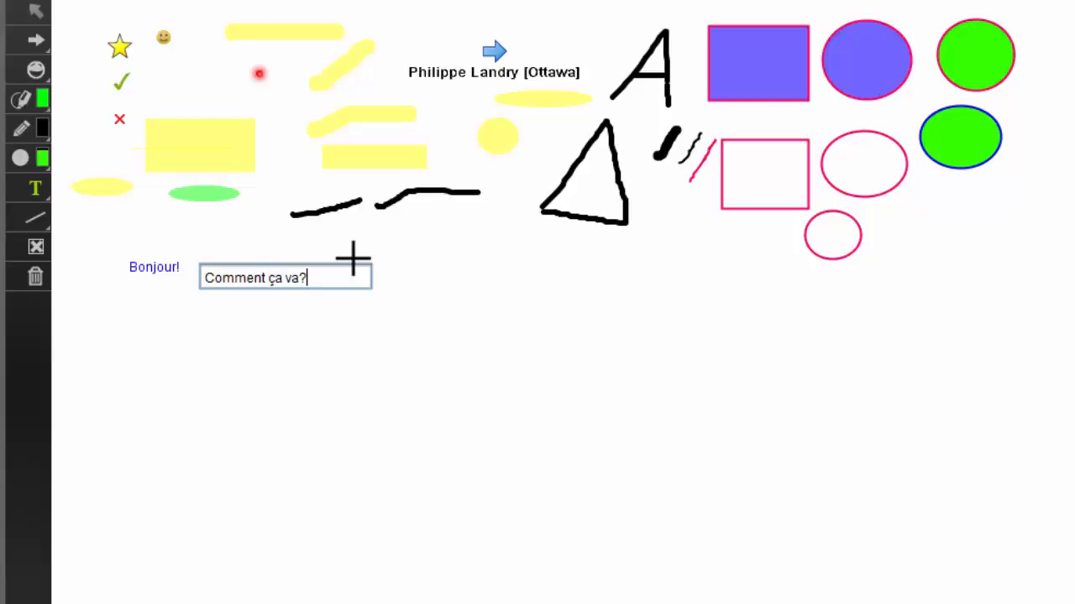
{"action": "key", "text": "Return"}
{"action": "left_click", "coordinate": [402, 264]}
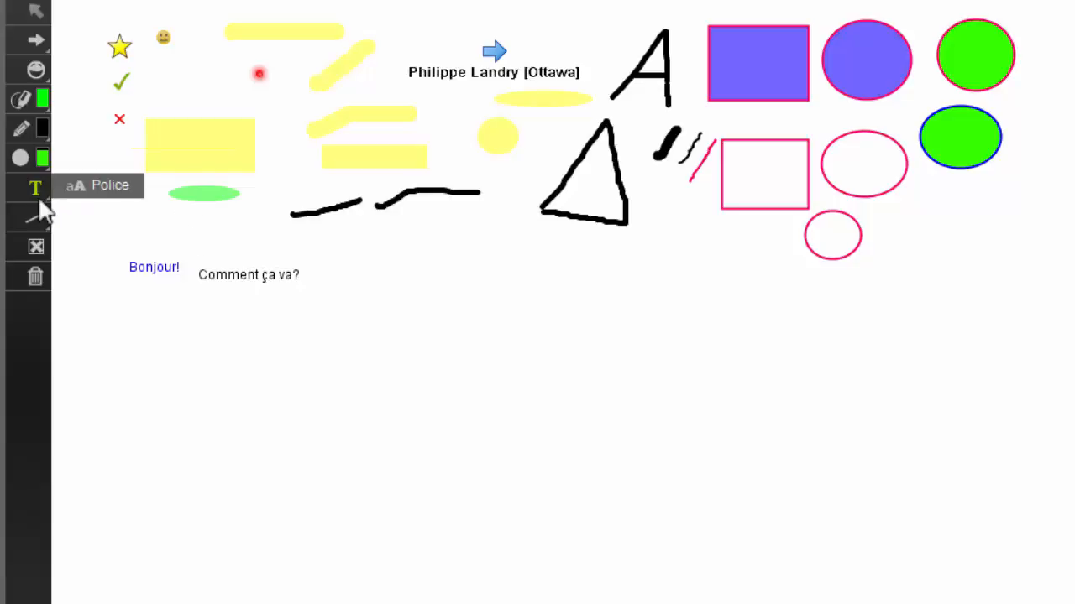
Set the text font size to 18
{"action": "left_click", "coordinate": [84, 195]}
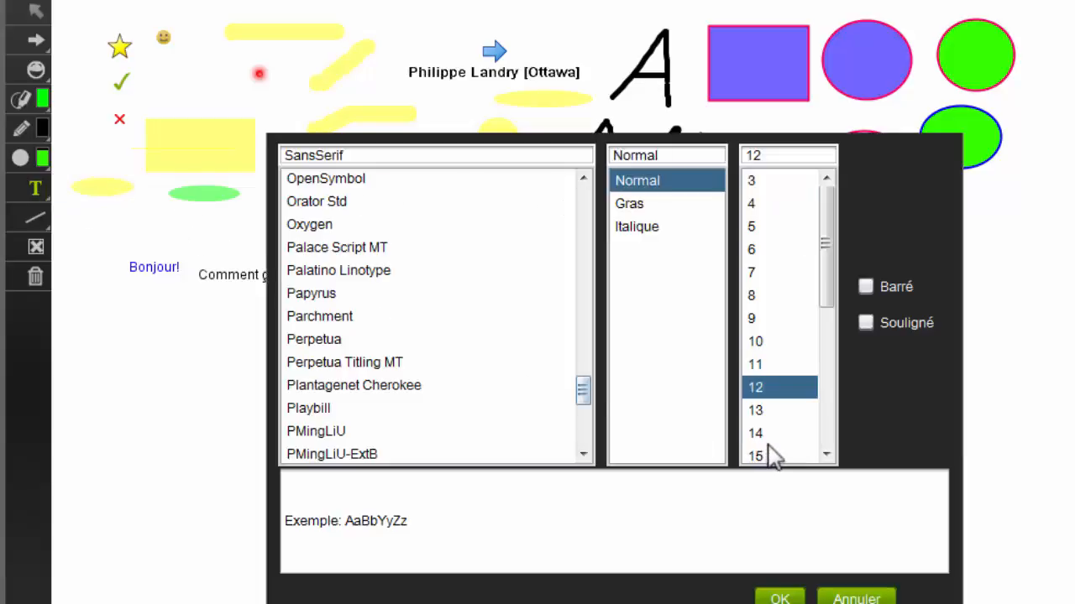
{"action": "left_click", "coordinate": [770, 453]}
{"action": "scroll", "coordinate": [771, 438], "scroll_direction": "down", "scroll_amount": 1}
{"action": "left_click", "coordinate": [772, 435]}
{"action": "left_click", "coordinate": [770, 457]}
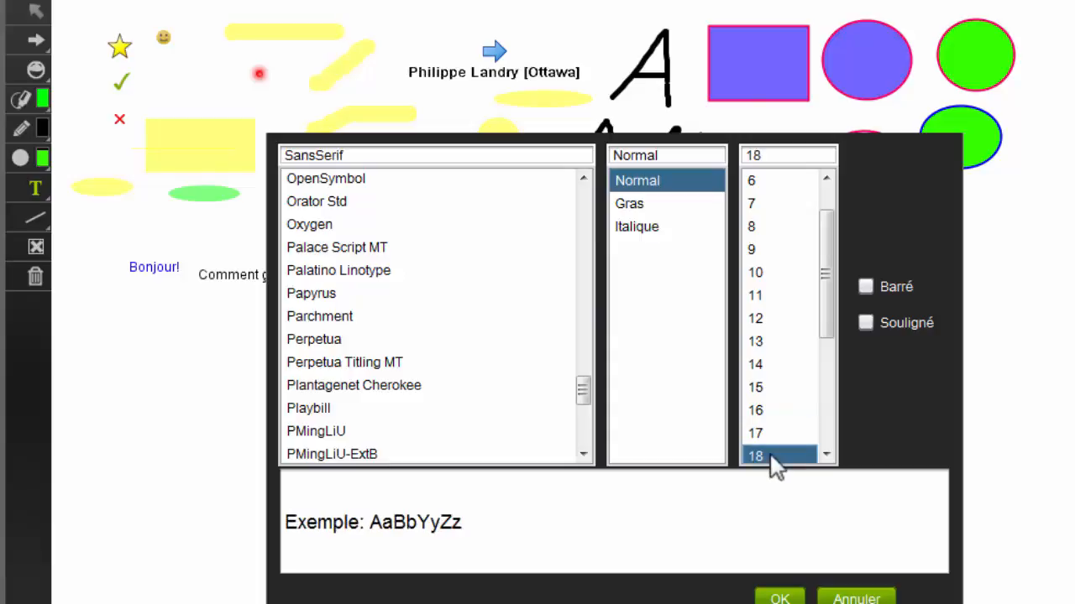
{"action": "left_click", "coordinate": [780, 598]}
Add the text "Merci!" to the right of "Comment ça va?"
{"action": "left_click", "coordinate": [328, 258]}
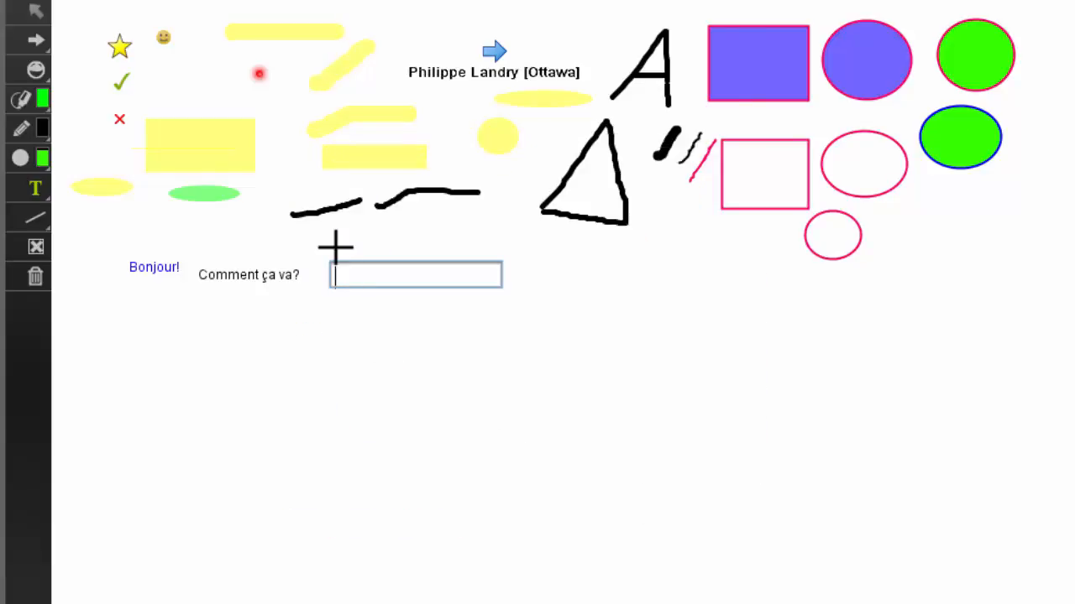
{"action": "type", "text": "Merci!"}
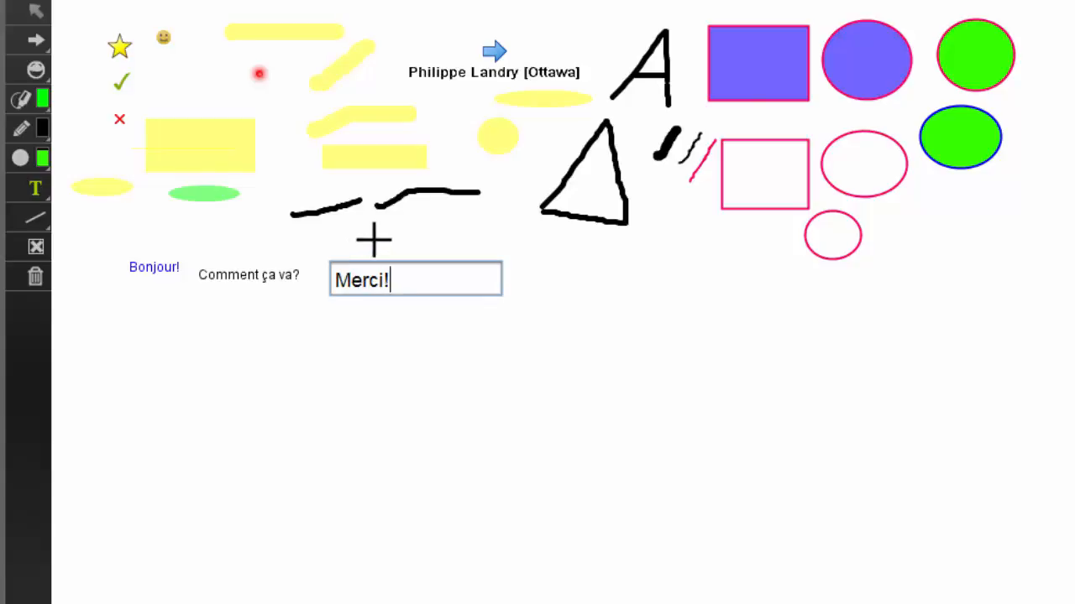
{"action": "left_click", "coordinate": [376, 240]}
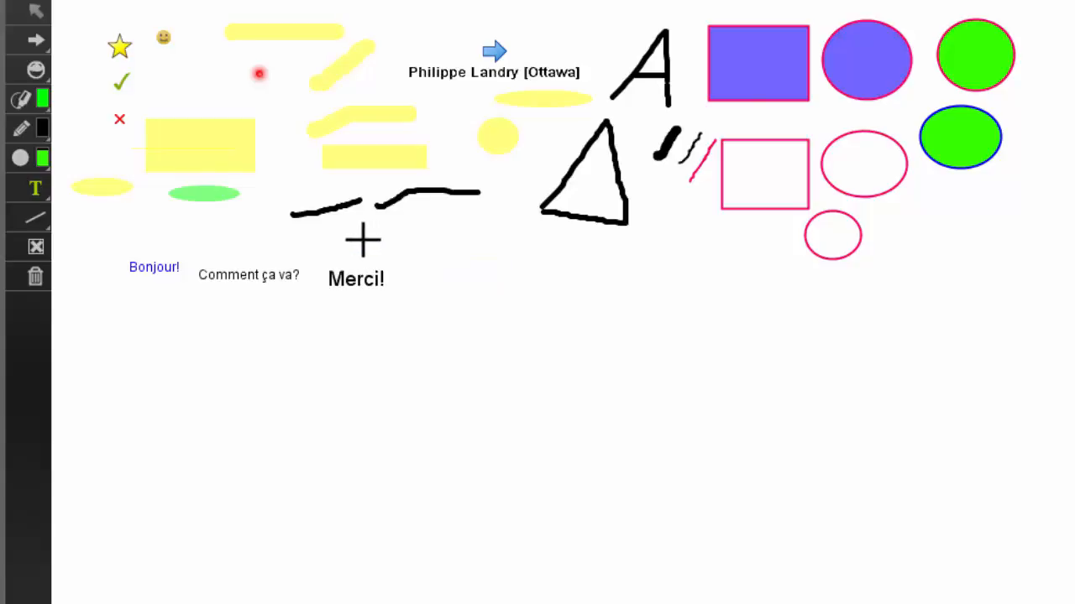
Draw a long, nearly horizontal straight line (Ligne) above the three texts
{"action": "left_click", "coordinate": [33, 220]}
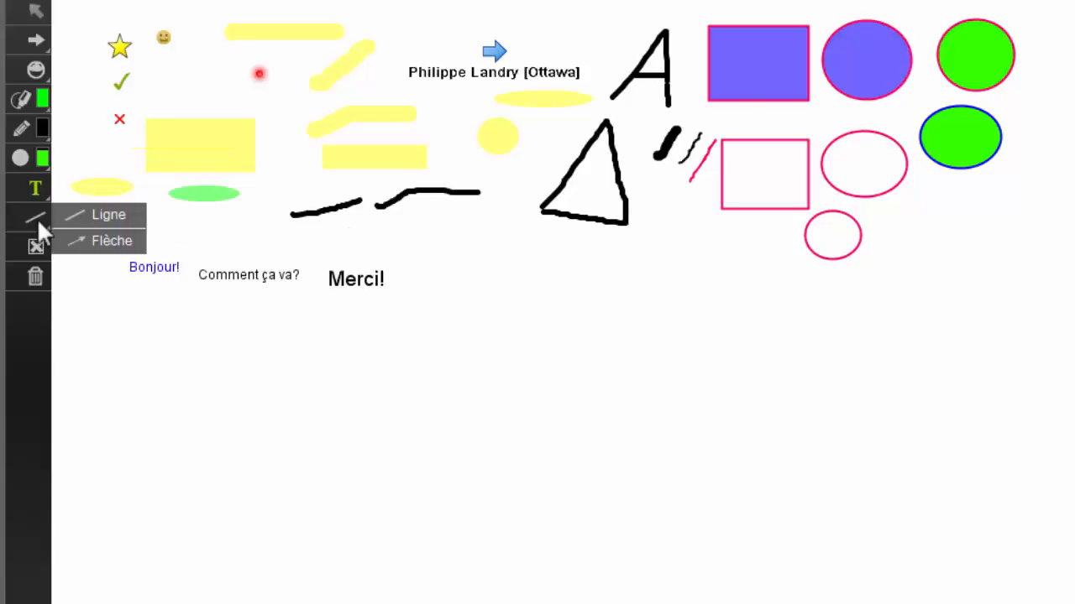
{"action": "left_click", "coordinate": [78, 216]}
{"action": "left_click_drag", "start_coordinate": [130, 242], "coordinate": [480, 235]}
Draw a long arrow (Flèche) pointing right below the three texts
{"action": "left_click", "coordinate": [37, 217]}
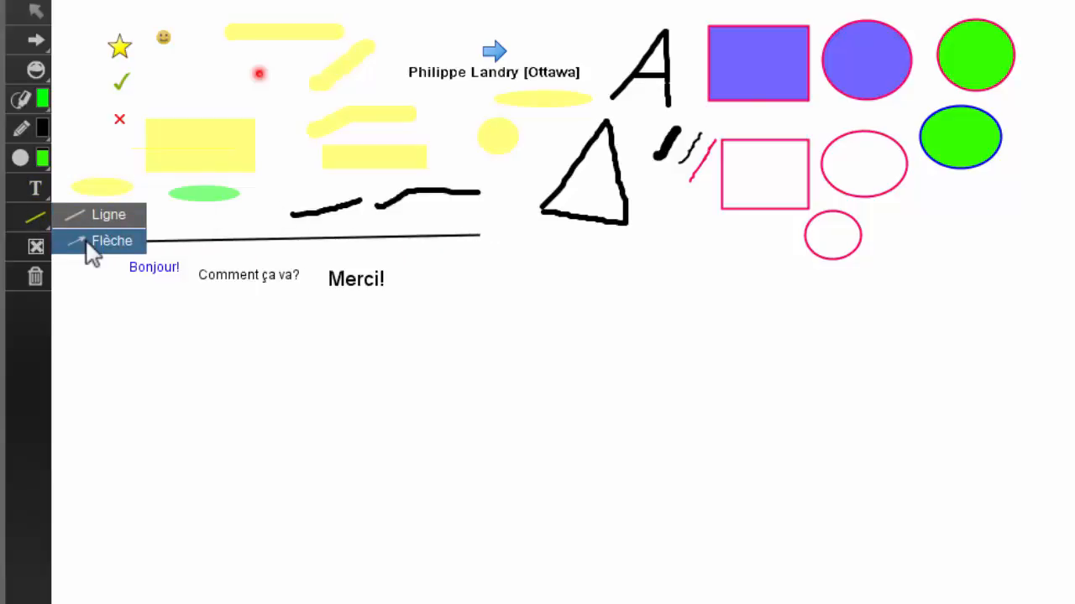
{"action": "left_click", "coordinate": [92, 244]}
{"action": "left_click_drag", "start_coordinate": [121, 311], "coordinate": [455, 307]}
{"action": "left_click", "coordinate": [37, 218]}
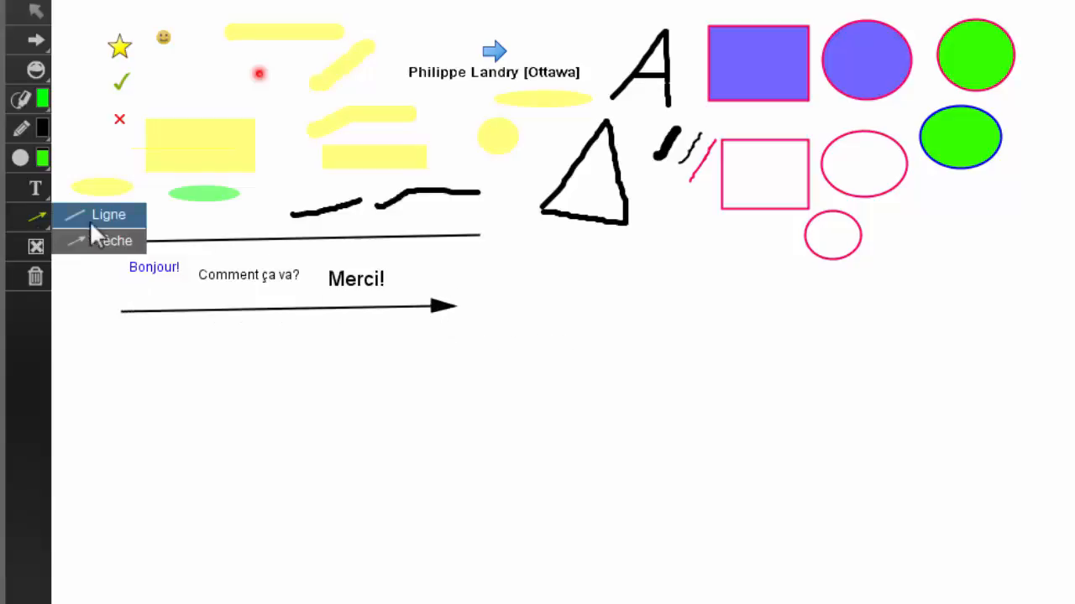
{"action": "left_click", "coordinate": [92, 216]}
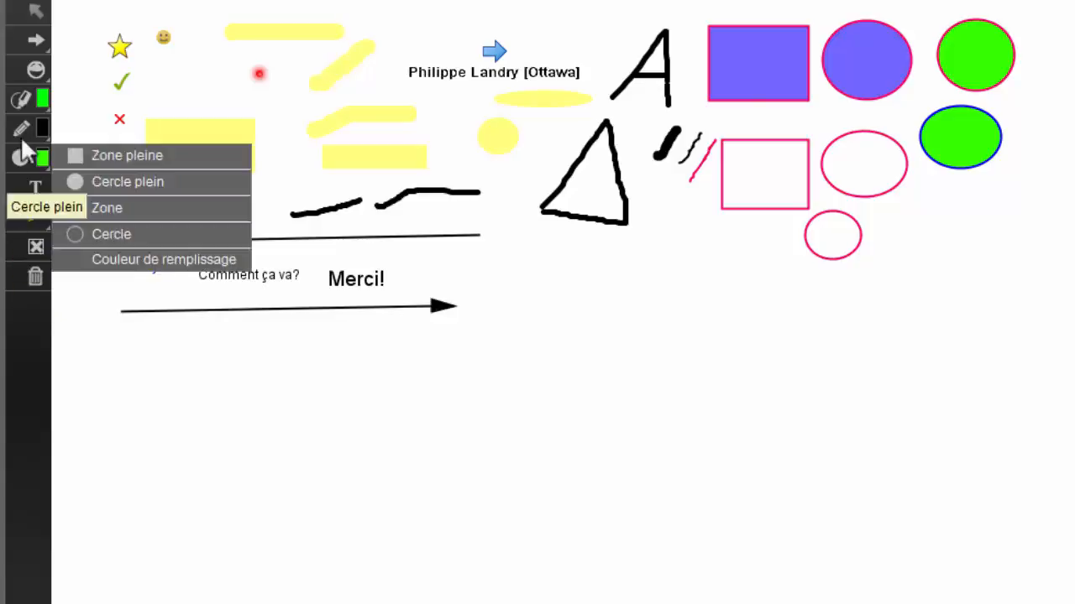
Switch to the selection tool and select the long black arrow below the texts
{"action": "mouse_move", "coordinate": [39, 30]}
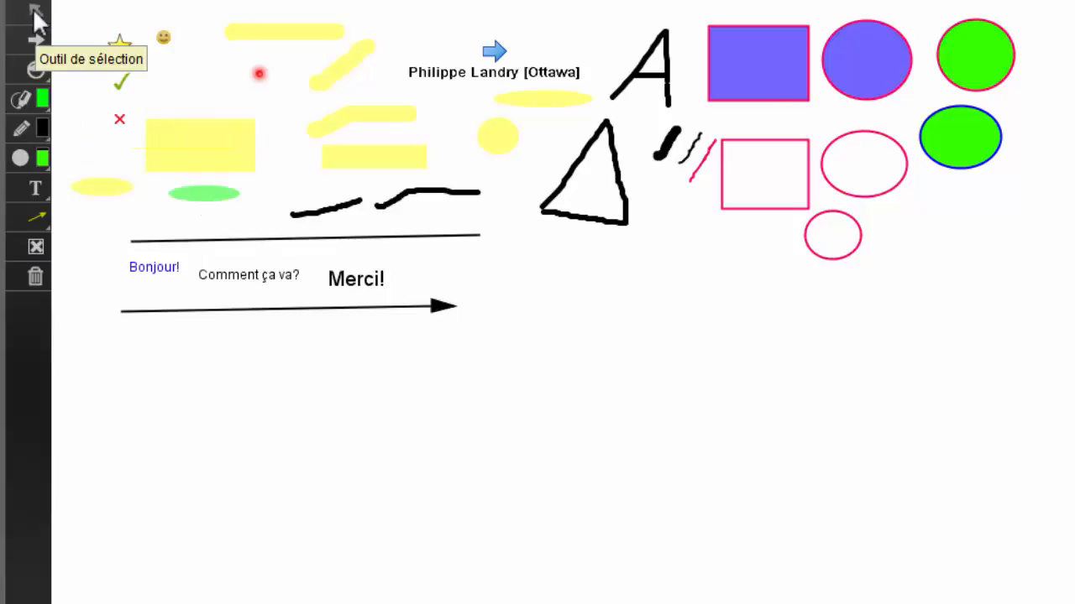
{"action": "left_click", "coordinate": [36, 15]}
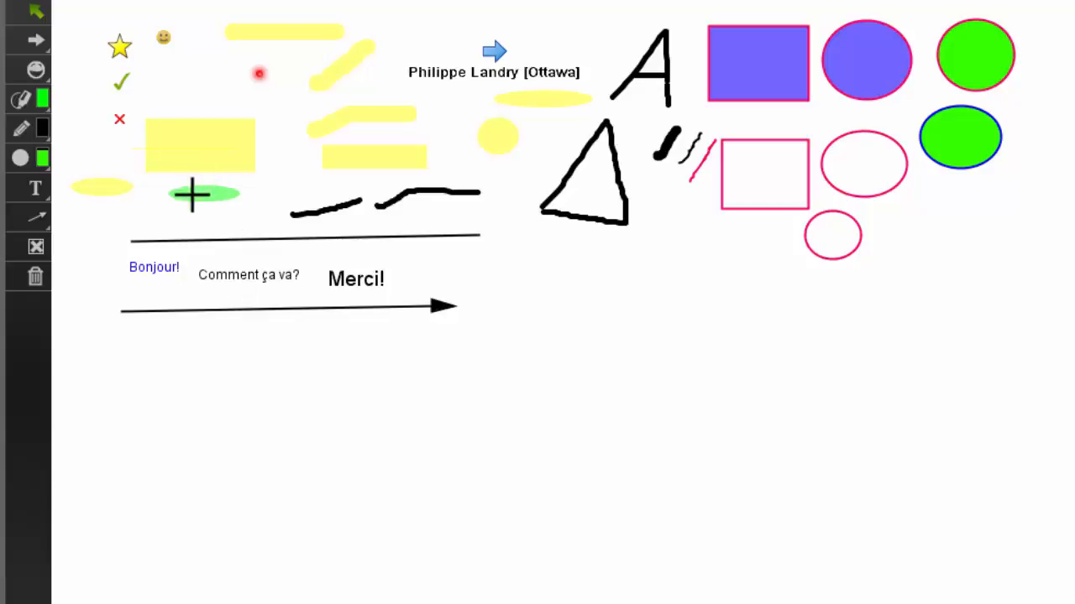
{"action": "left_click", "coordinate": [374, 307]}
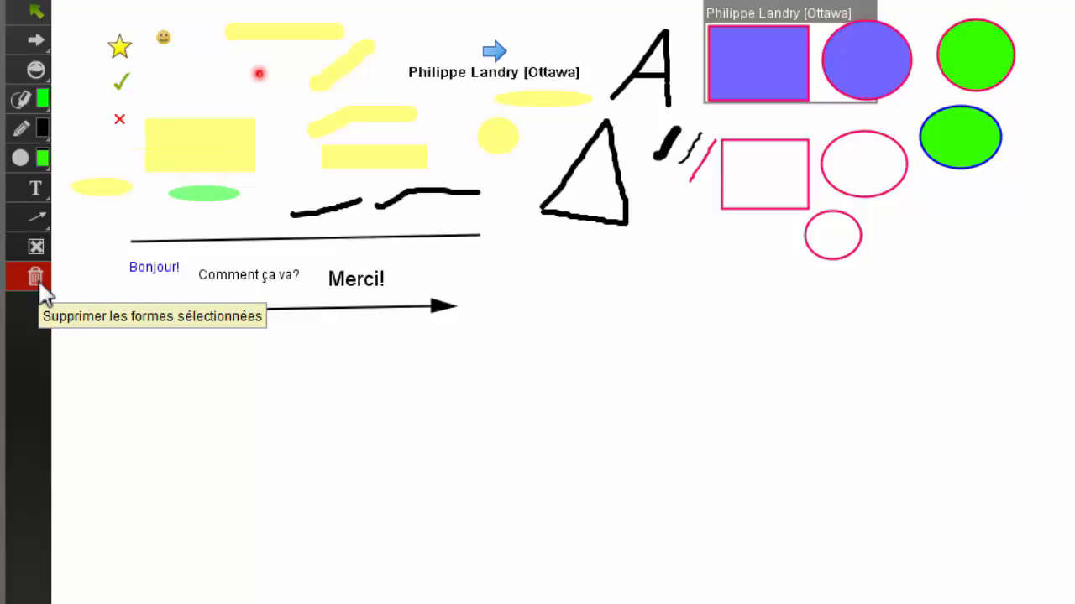
Delete the large yellow rectangle below the stamps and the smaller yellow rectangle to its right
{"action": "mouse_move", "coordinate": [214, 159]}
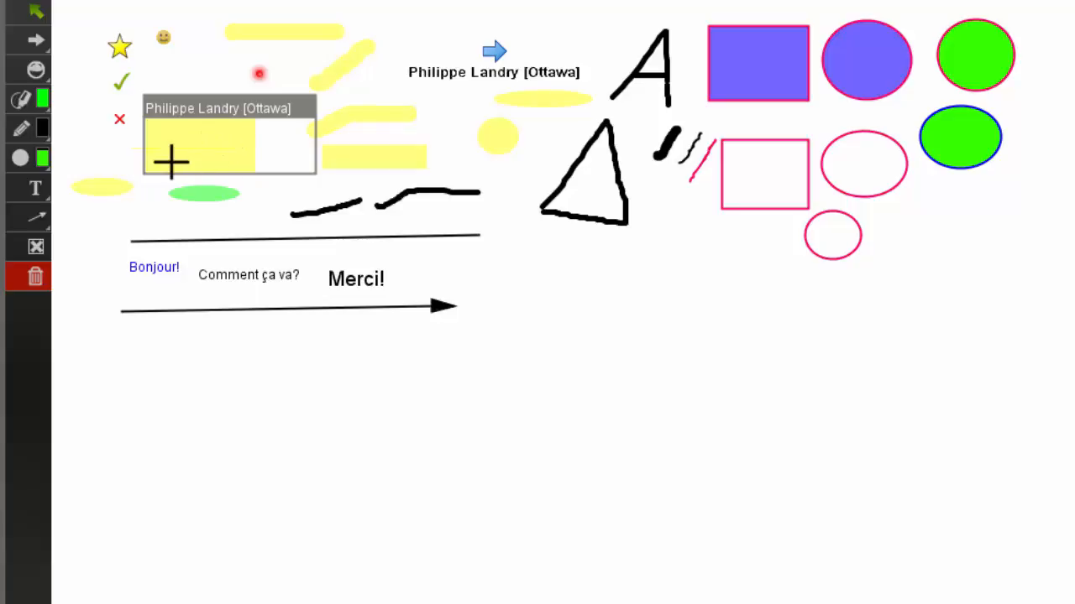
{"action": "left_click", "coordinate": [38, 282]}
{"action": "left_click", "coordinate": [359, 152]}
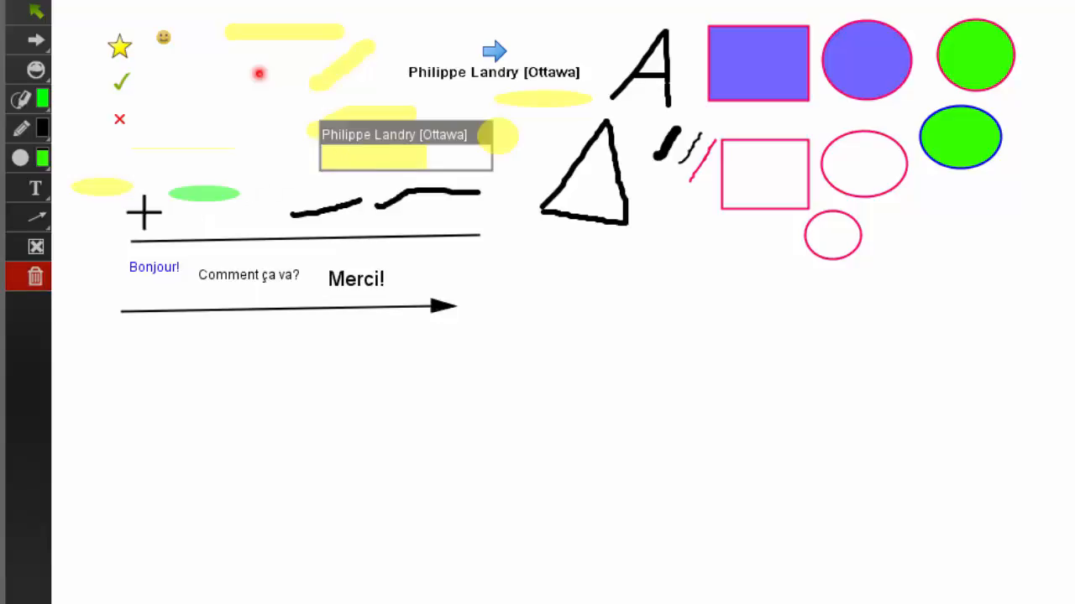
{"action": "left_click", "coordinate": [35, 274]}
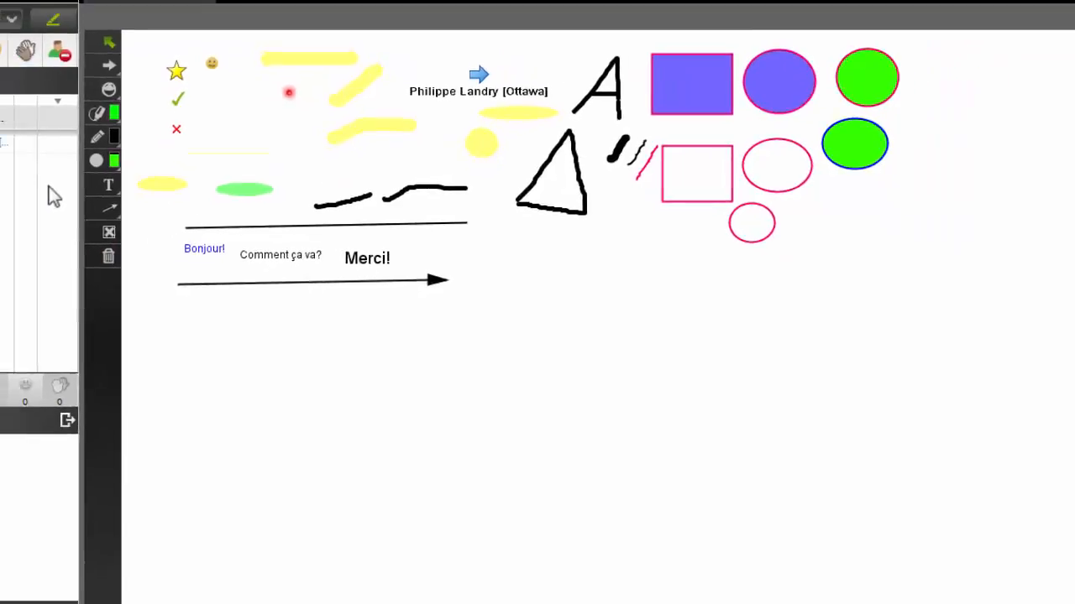